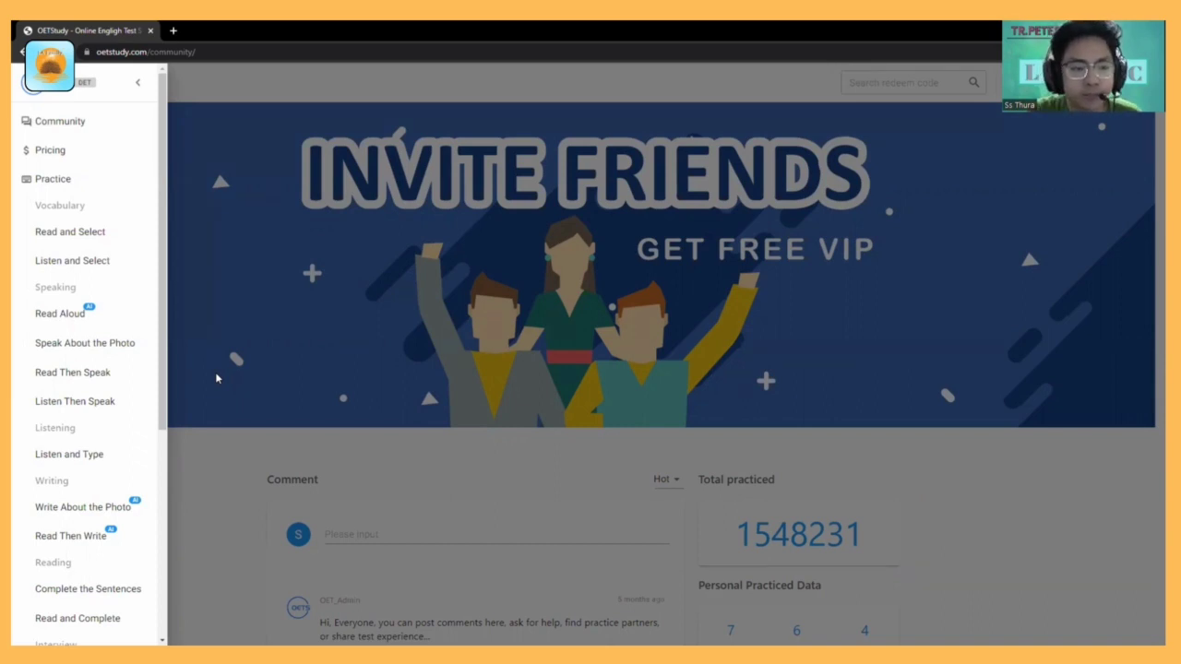
Step: Open the Listen and Type practice list and view its sorting options, keeping the order by question number
click(53, 454)
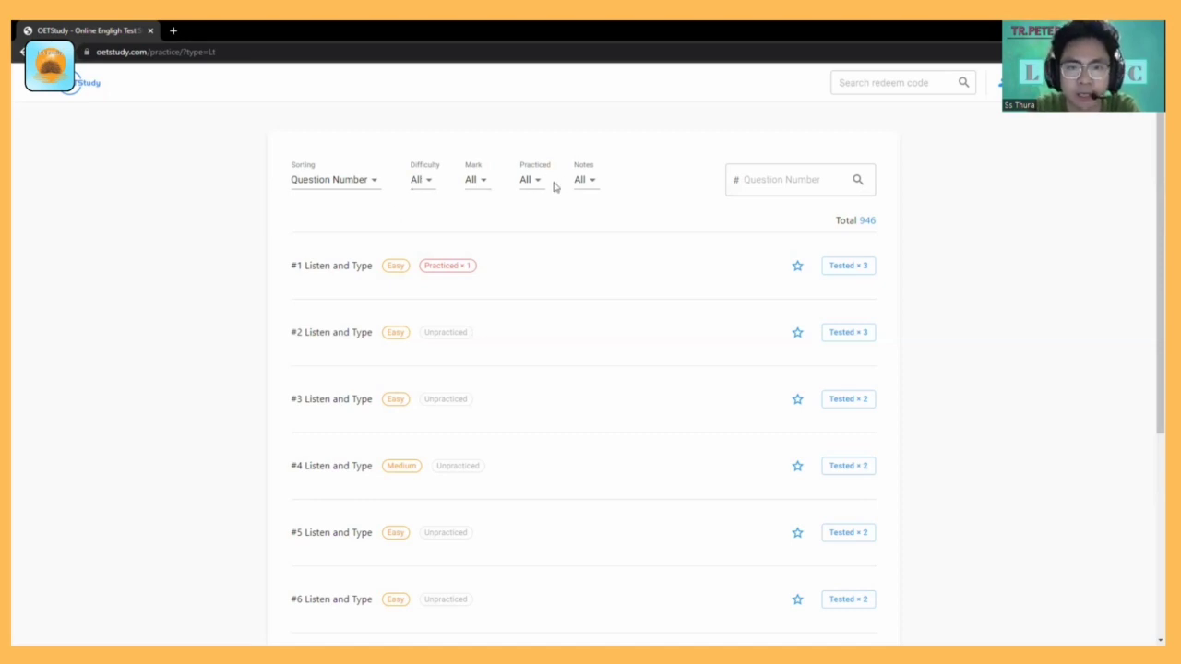
click(372, 181)
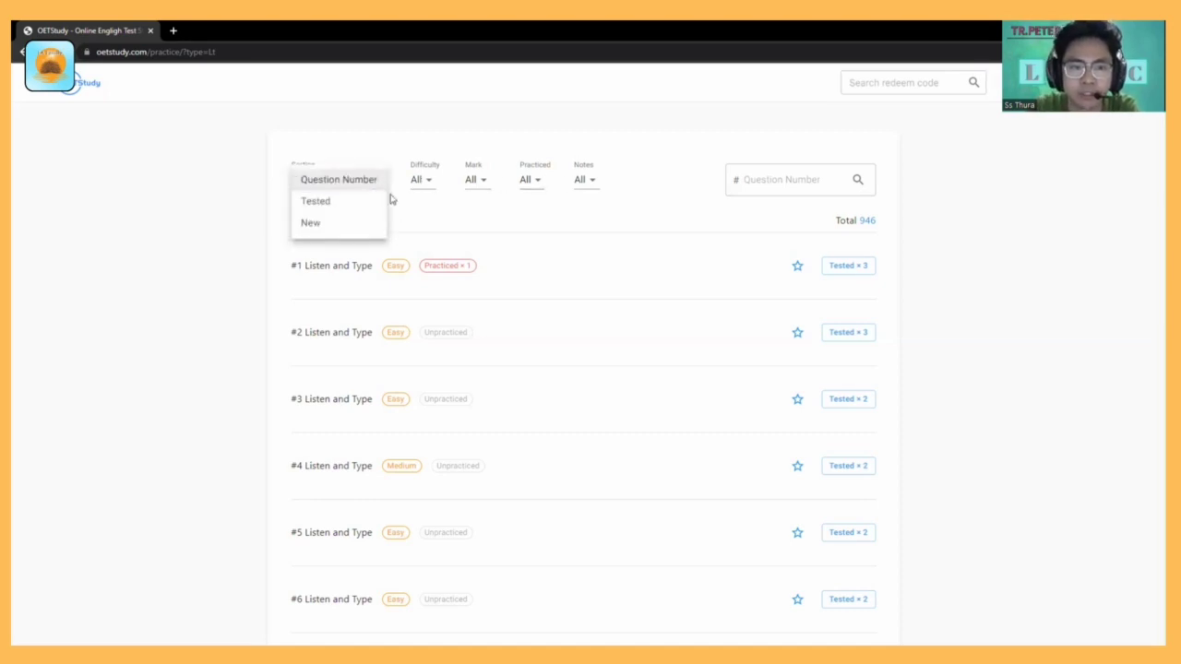
click(448, 216)
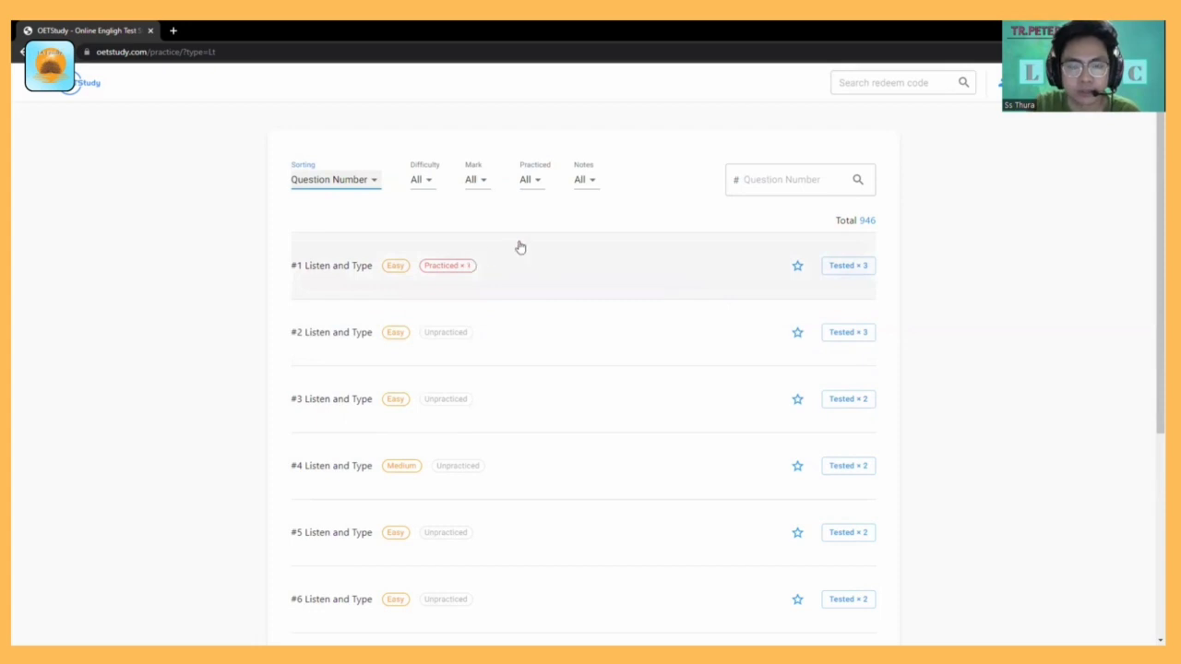
Step: Open the #1 Listen and Type question, reopening it from the list to restart its timer
click(349, 265)
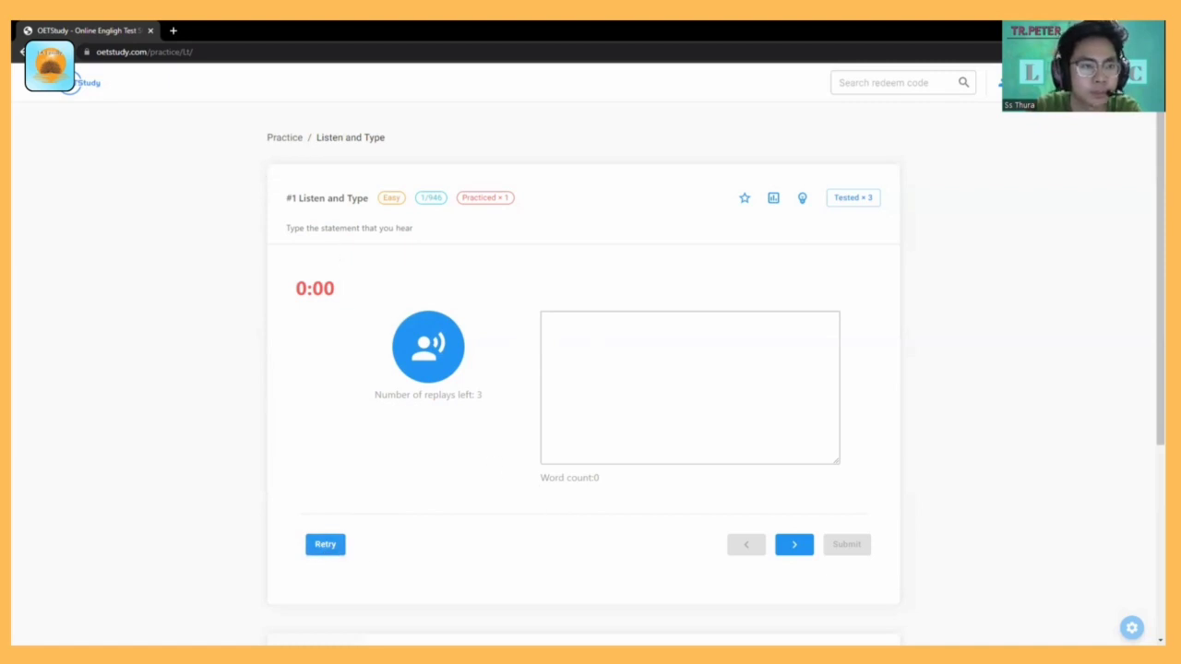
click(22, 52)
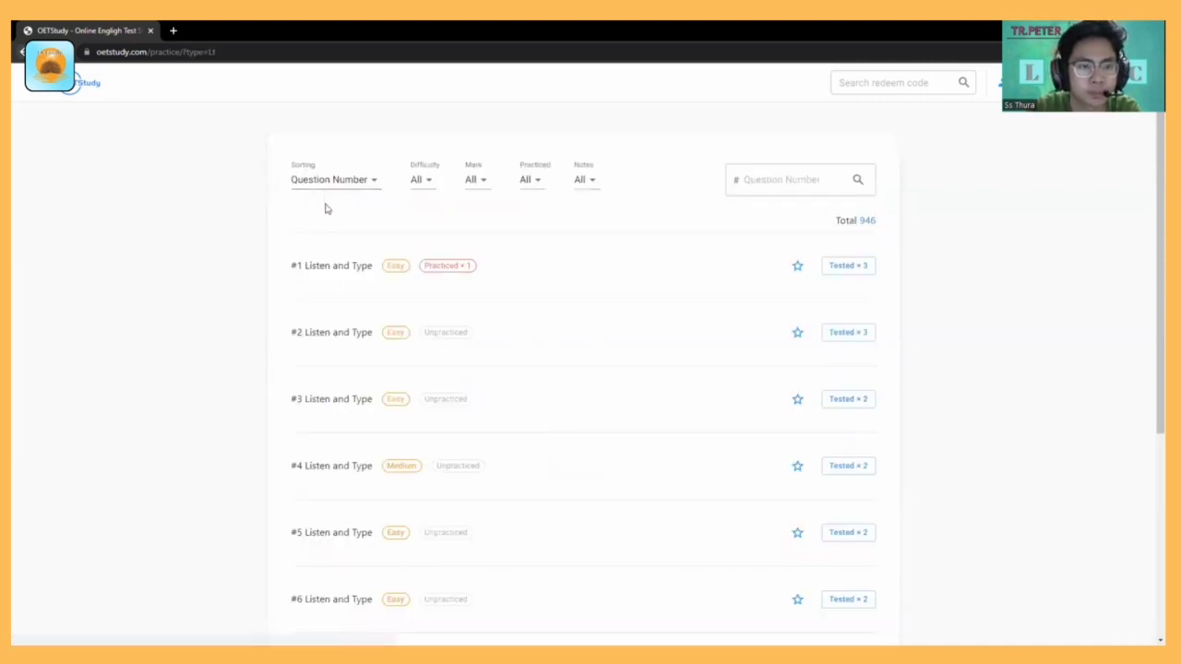
click(351, 284)
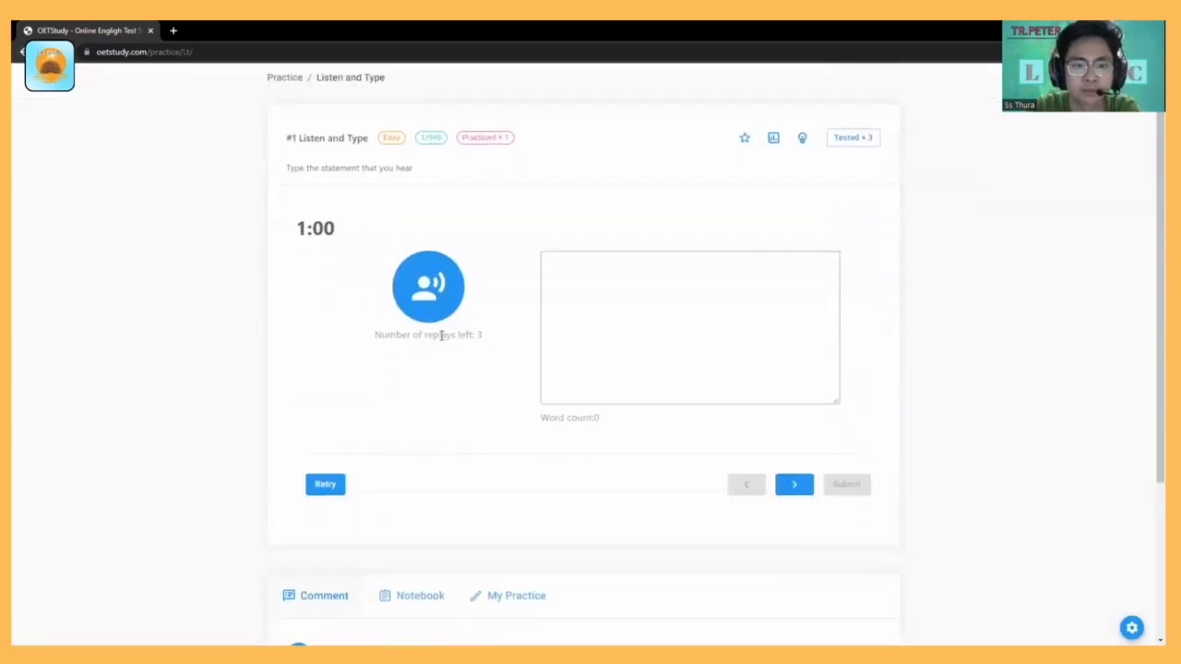
Step: Enter the heard statement "I don't know how to deal with the problem." as the answer to question #1
click(585, 280)
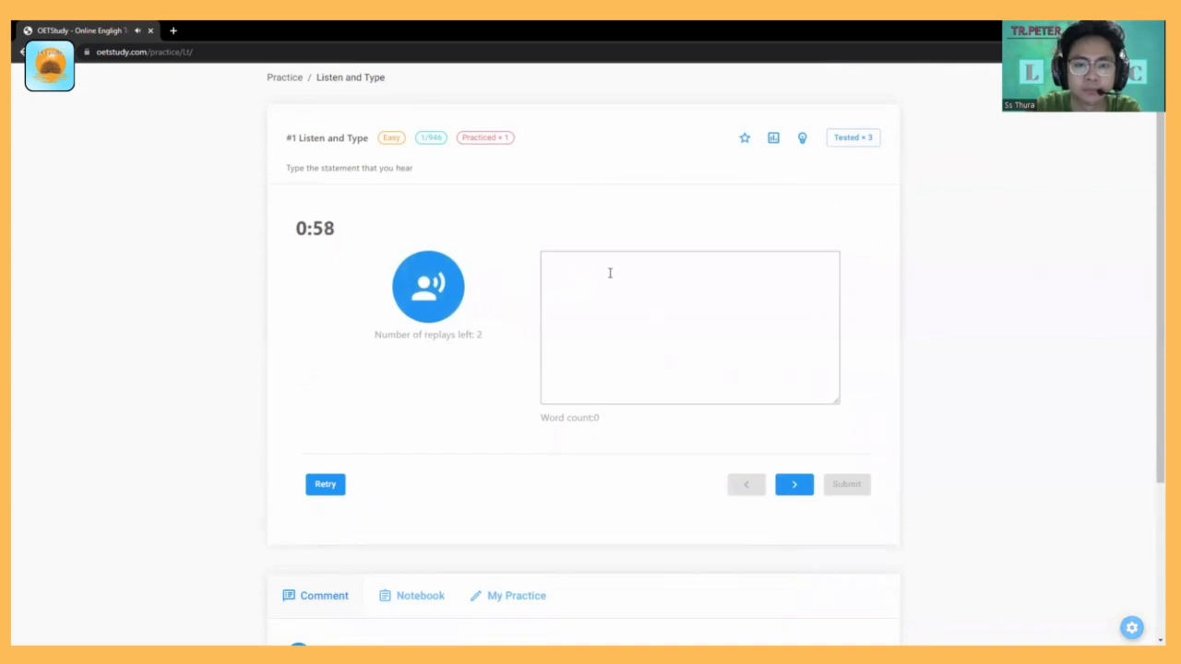
text(I)
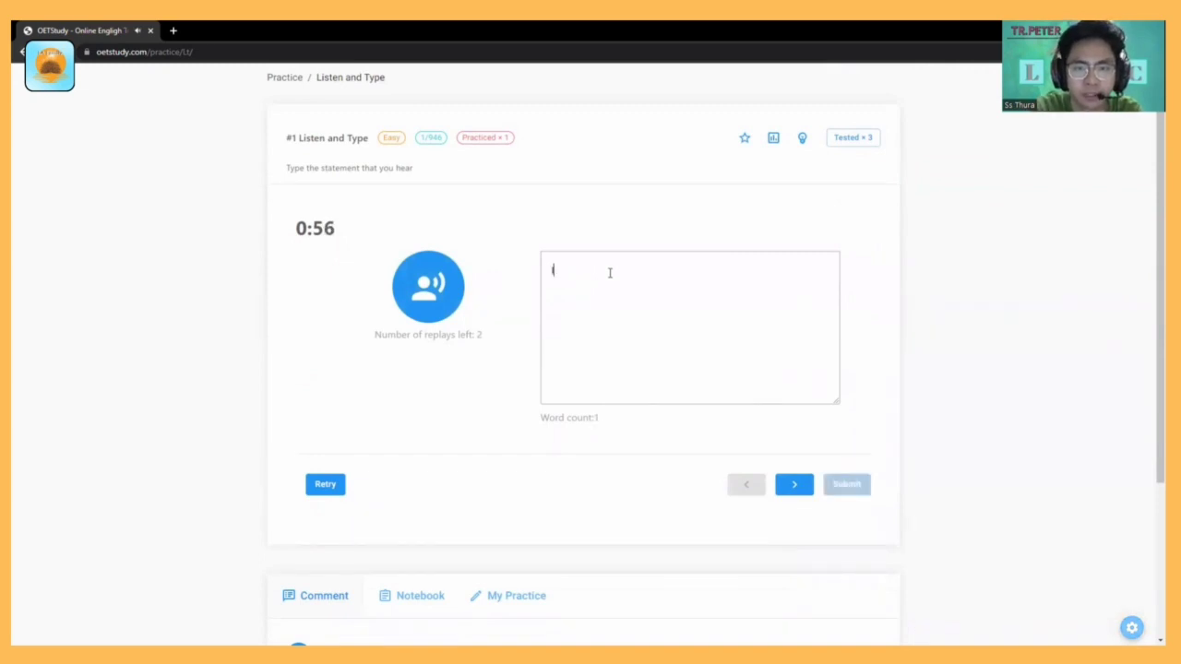
text( don)
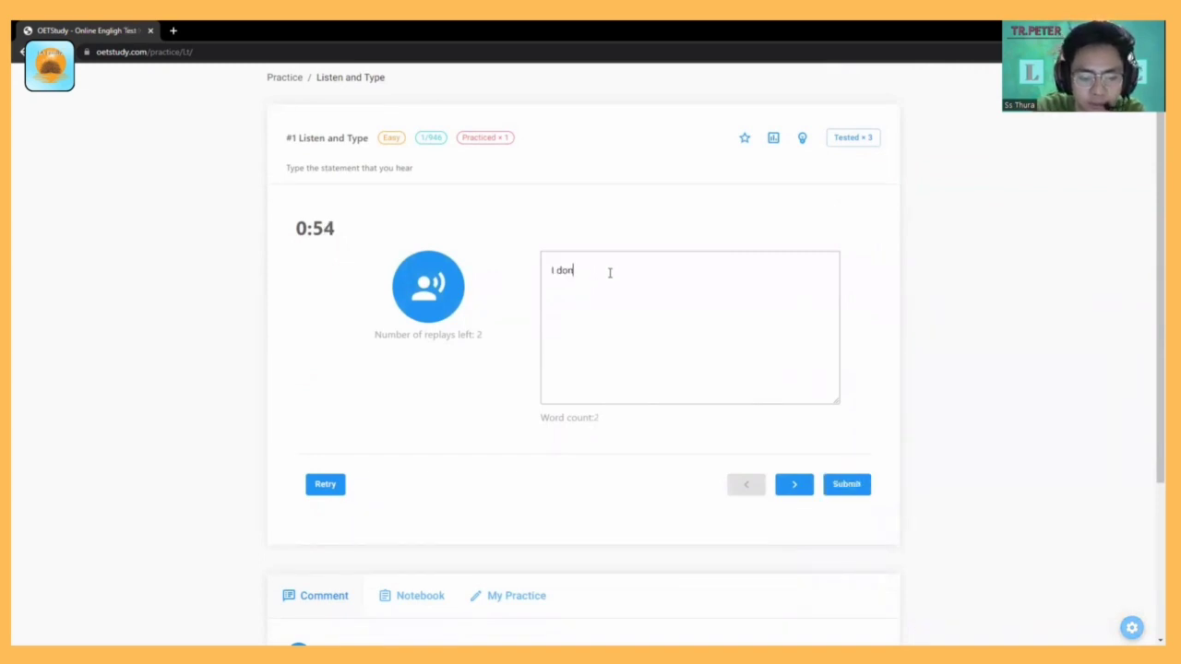
text('t)
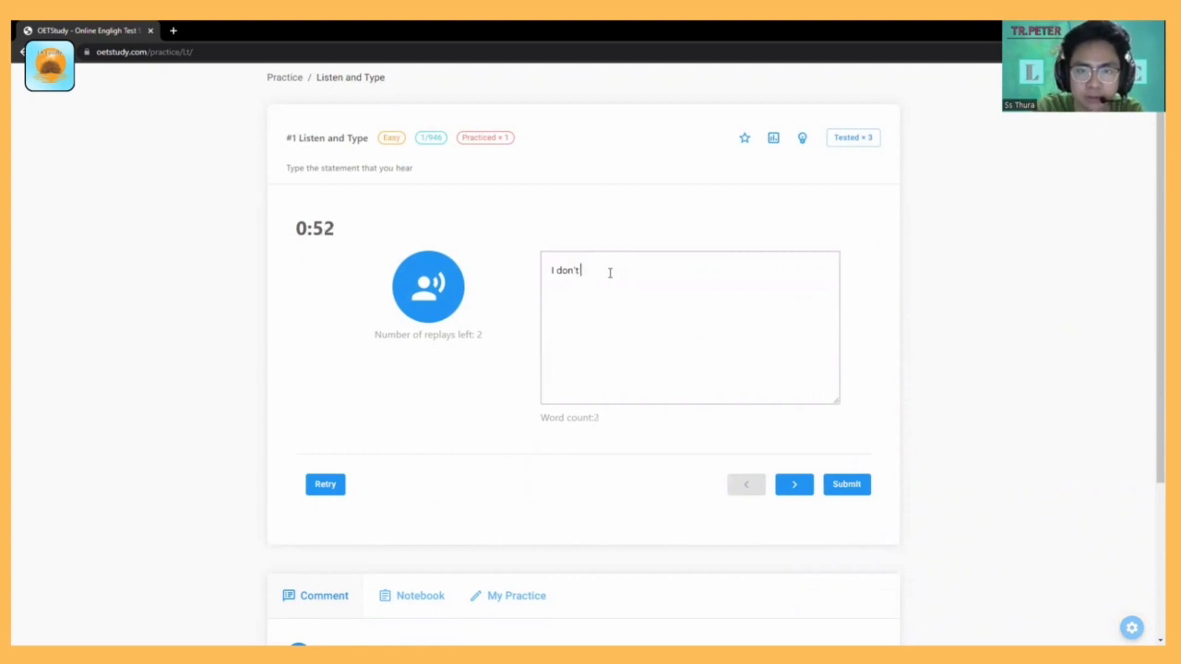
text( know how t)
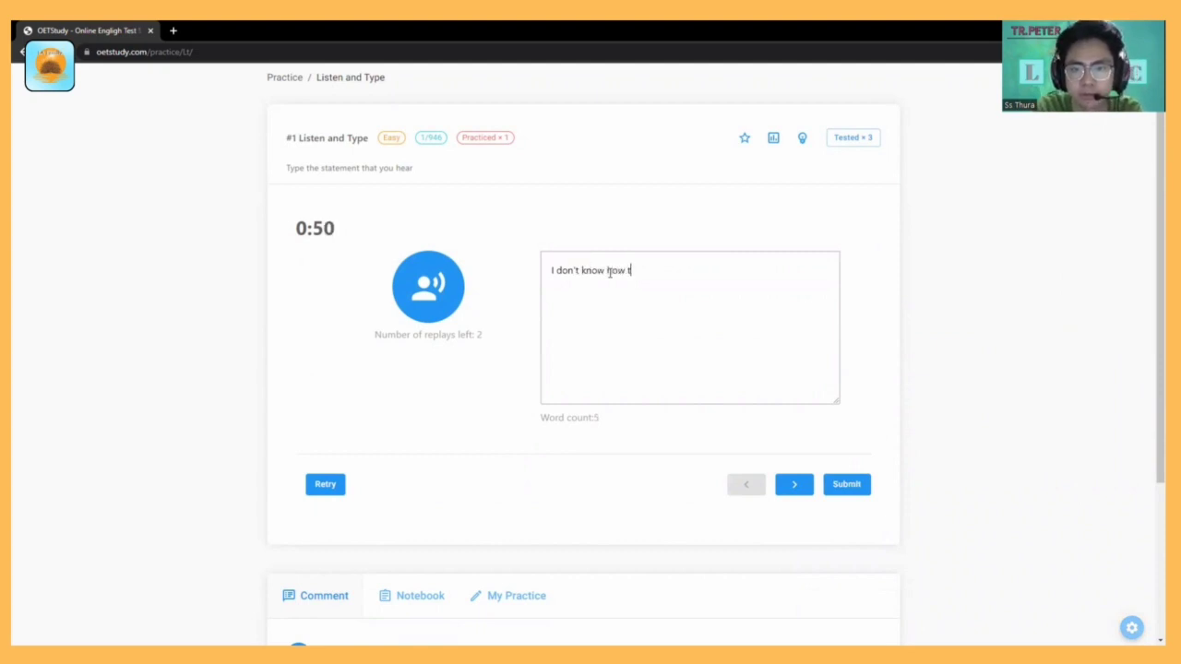
text(o deal with t)
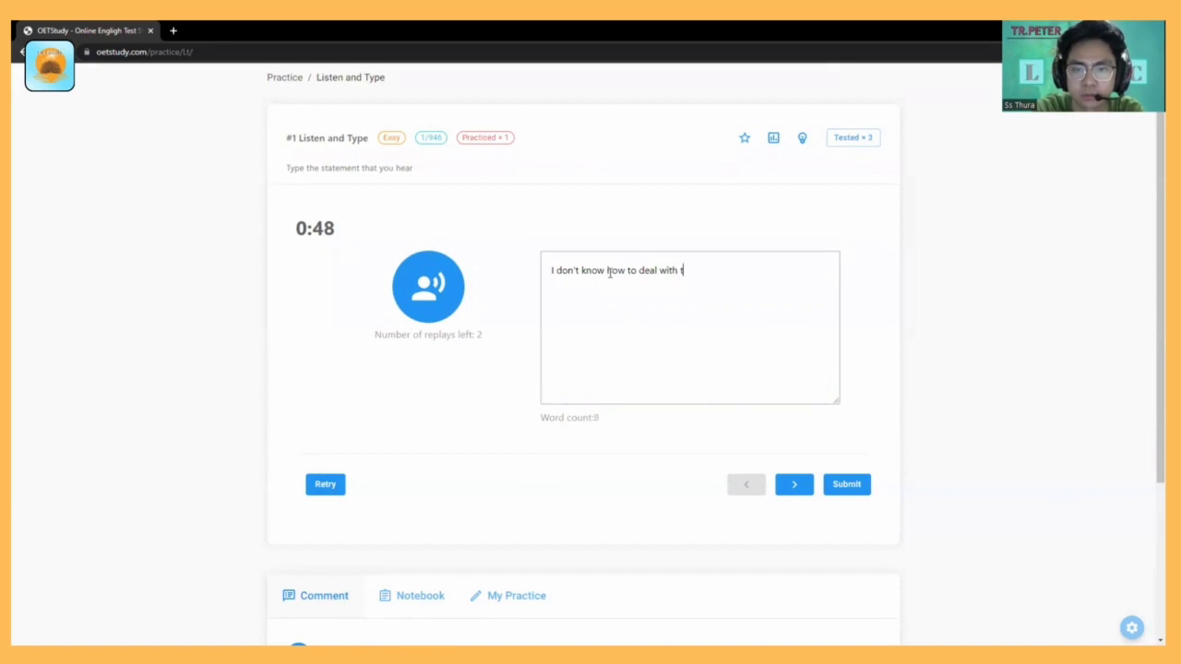
text(he problem)
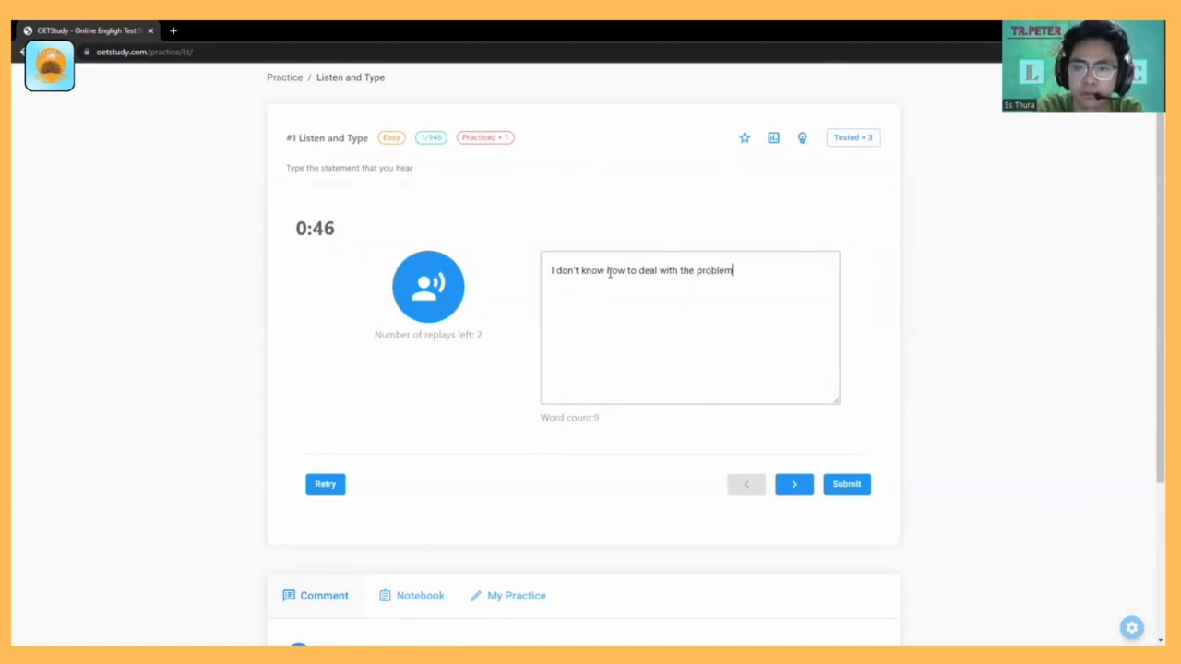
text(.)
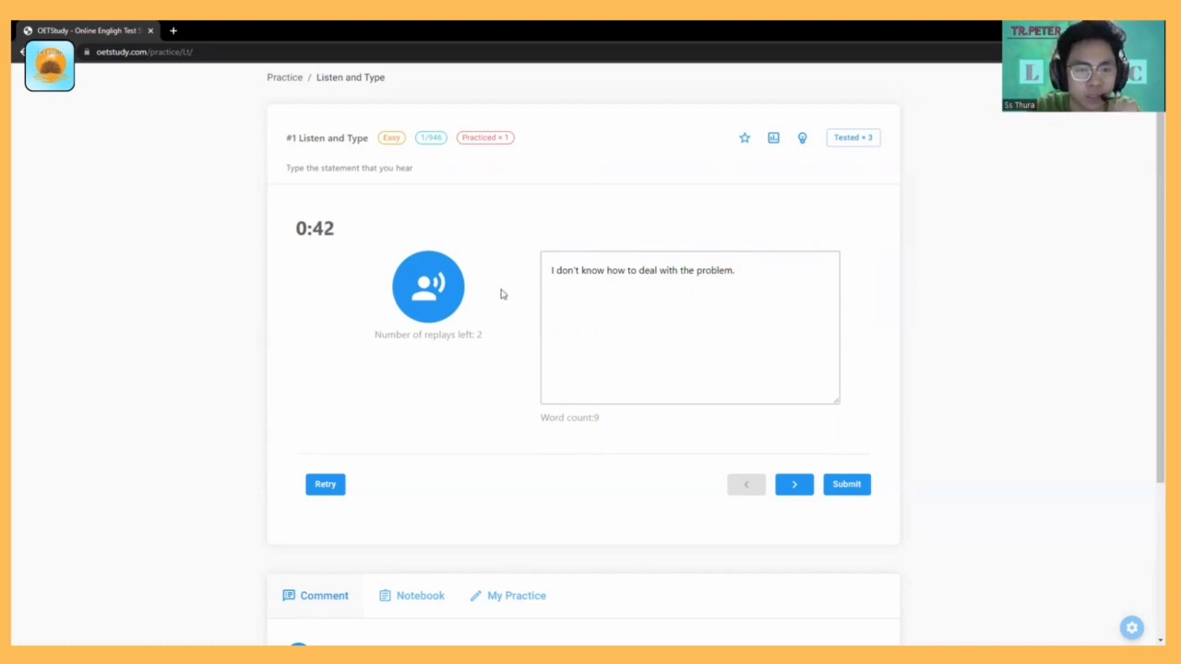
Step: Replay the audio until no replays are left to check the answer, and submit it for AI scoring
click(439, 290)
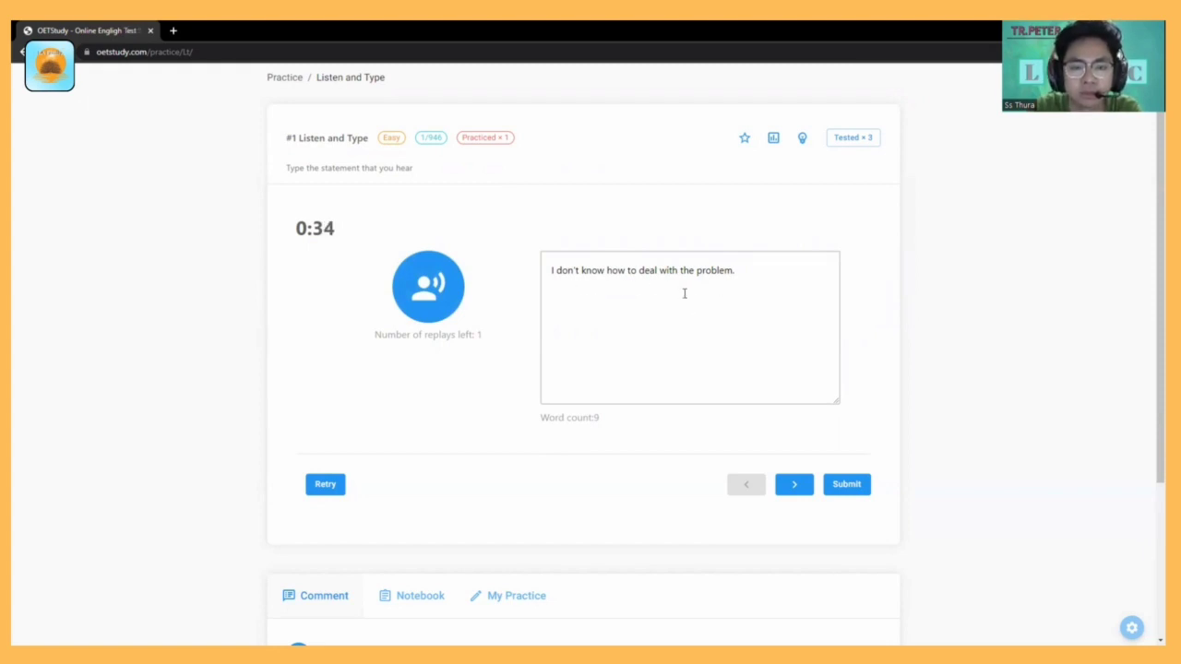
click(428, 288)
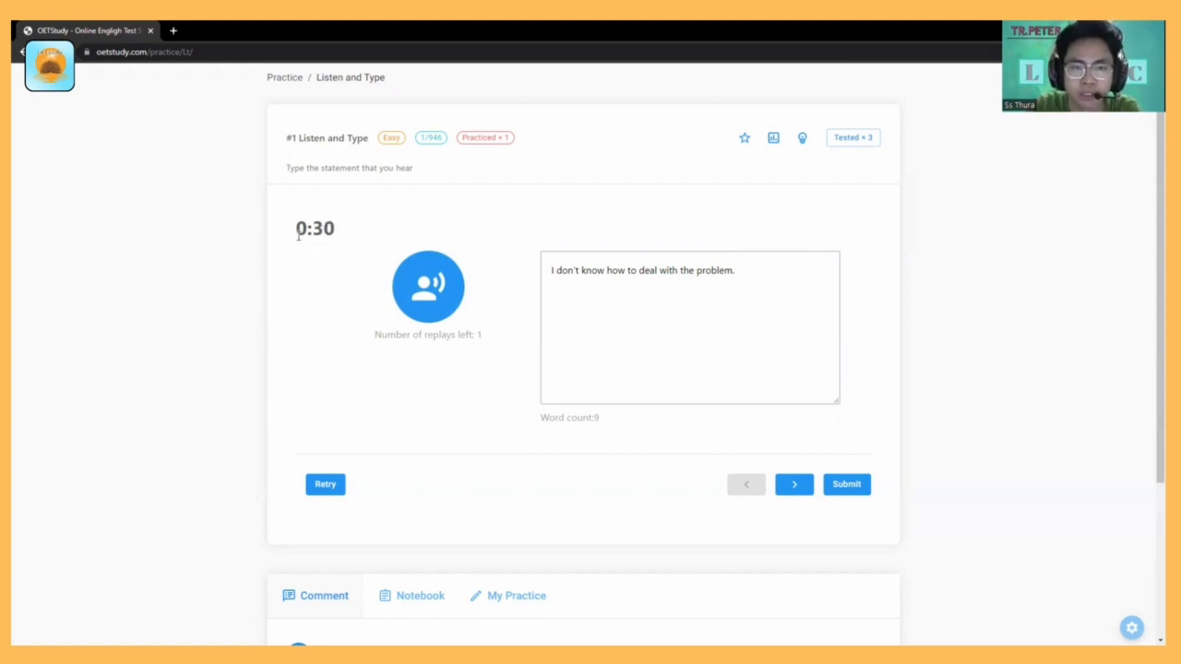
click(438, 295)
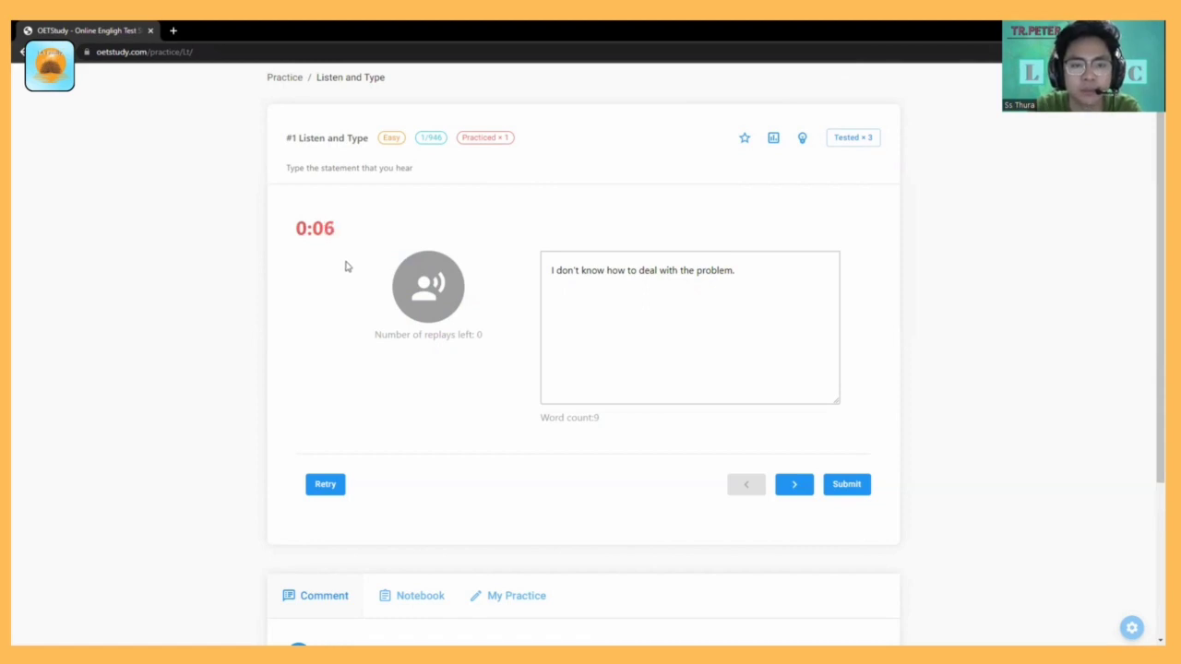
click(844, 485)
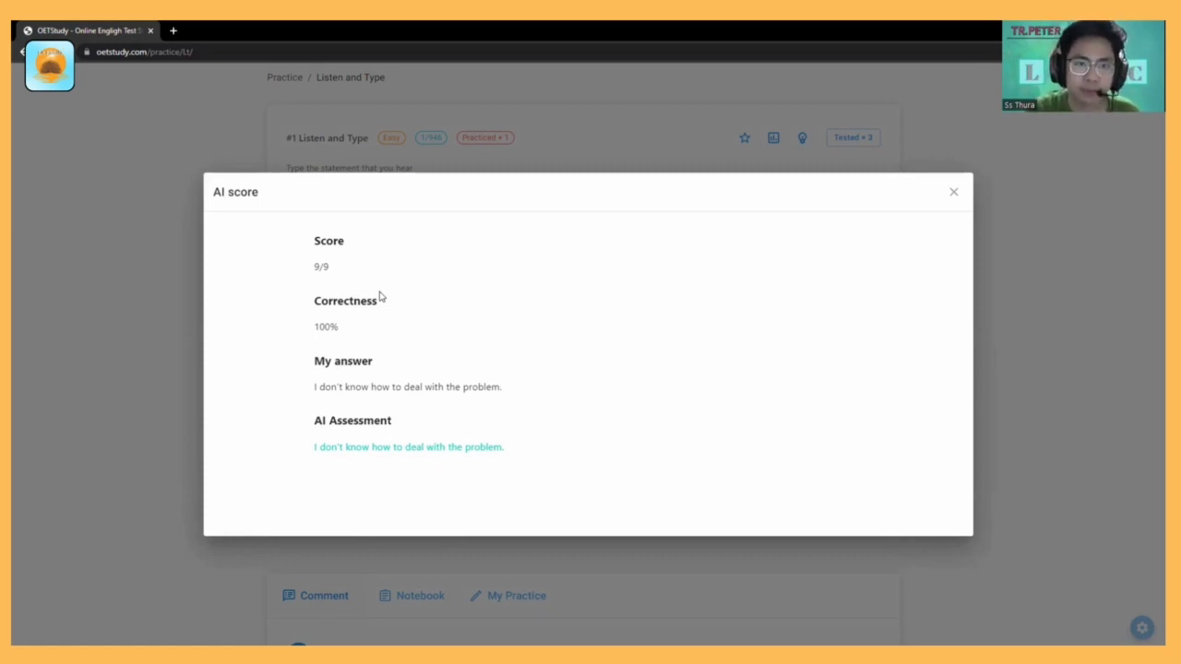
click(954, 192)
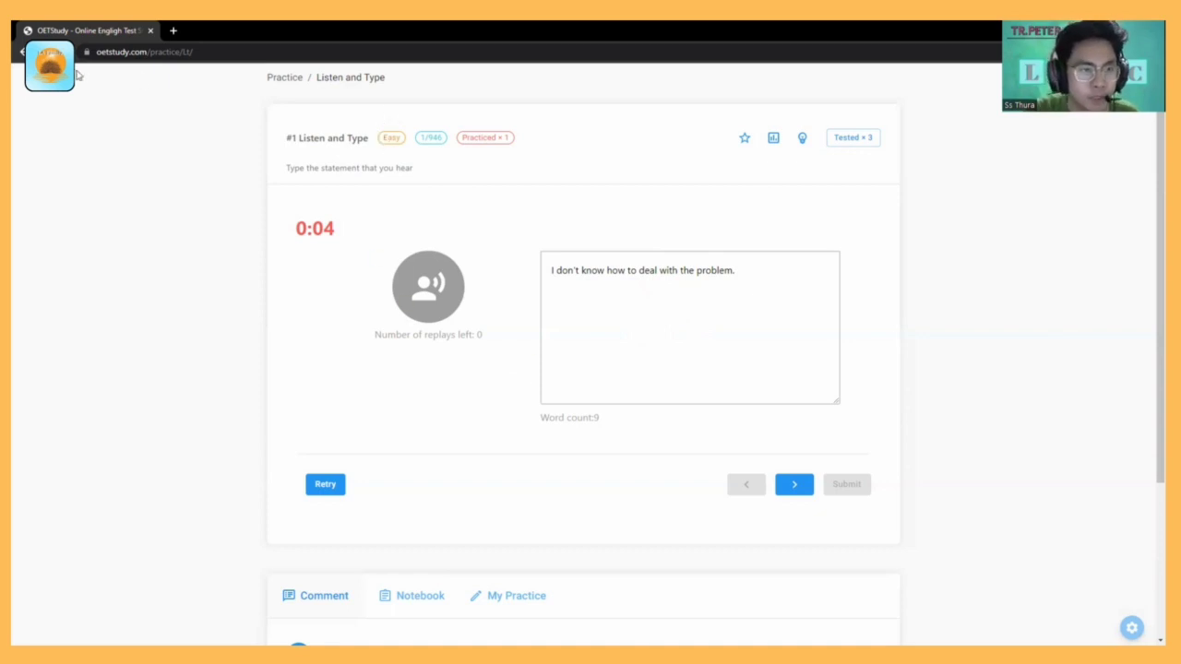
Step: Return to the Listen and Type question list and open question #4
click(20, 52)
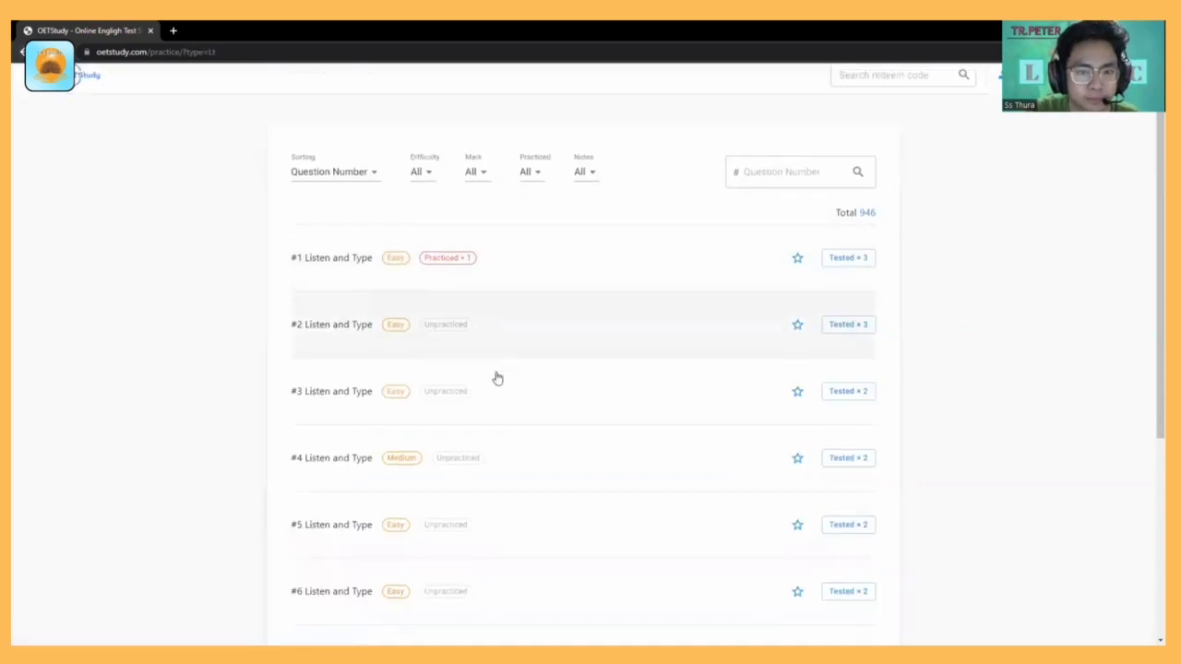
scroll(452, 364, down, 1)
click(478, 354)
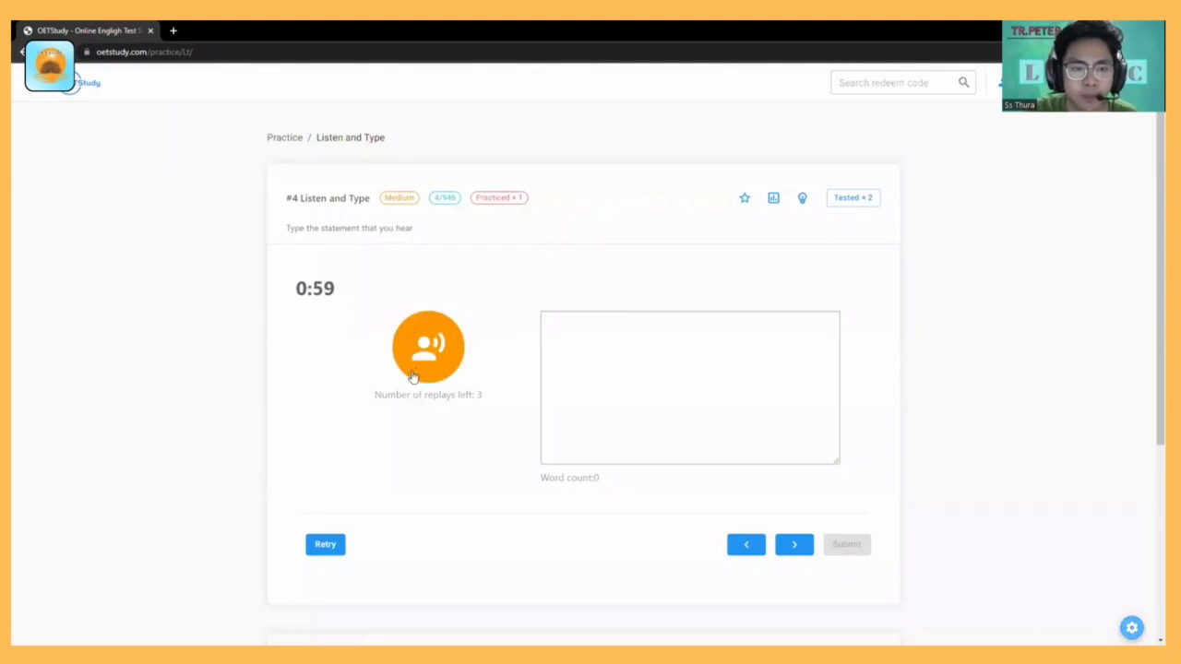
Step: Enter "A camel calf can only run a few hours after it is born." as the answer to question #4
click(602, 338)
text(a)
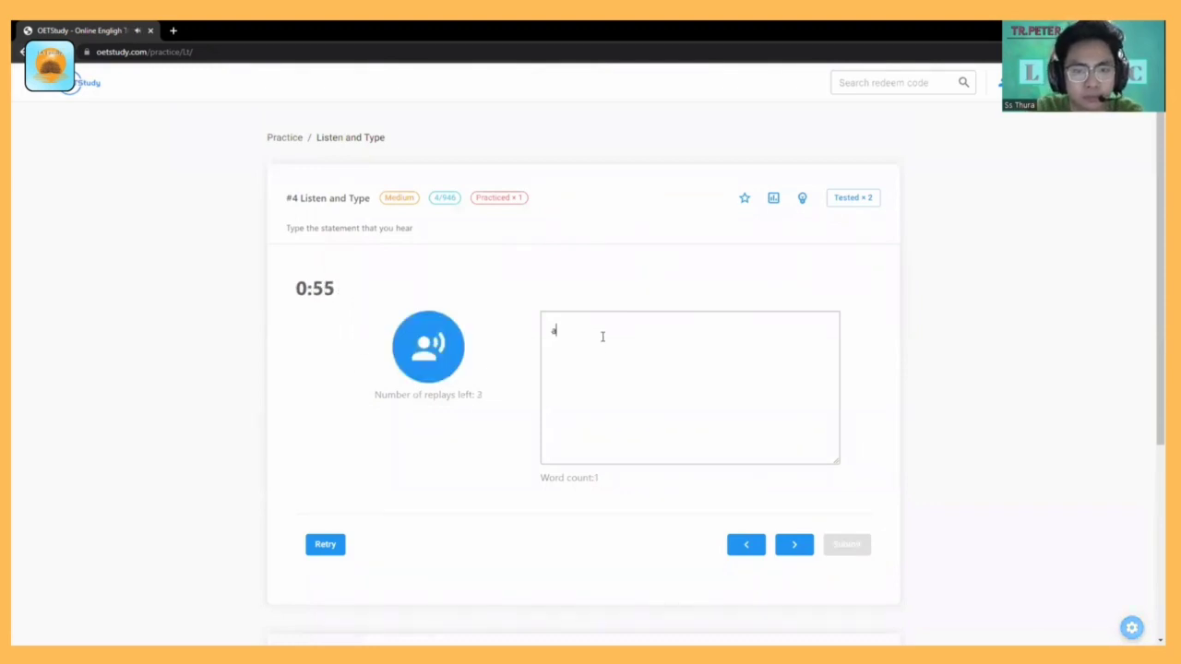
text( ca)
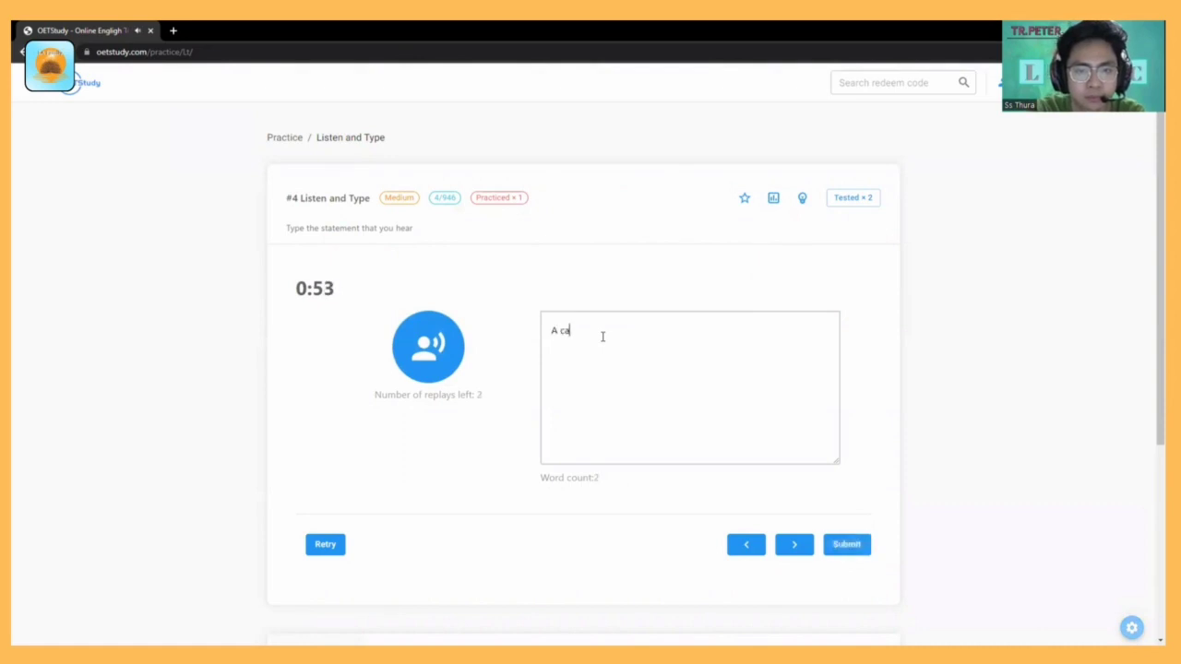
text(mel calf can )
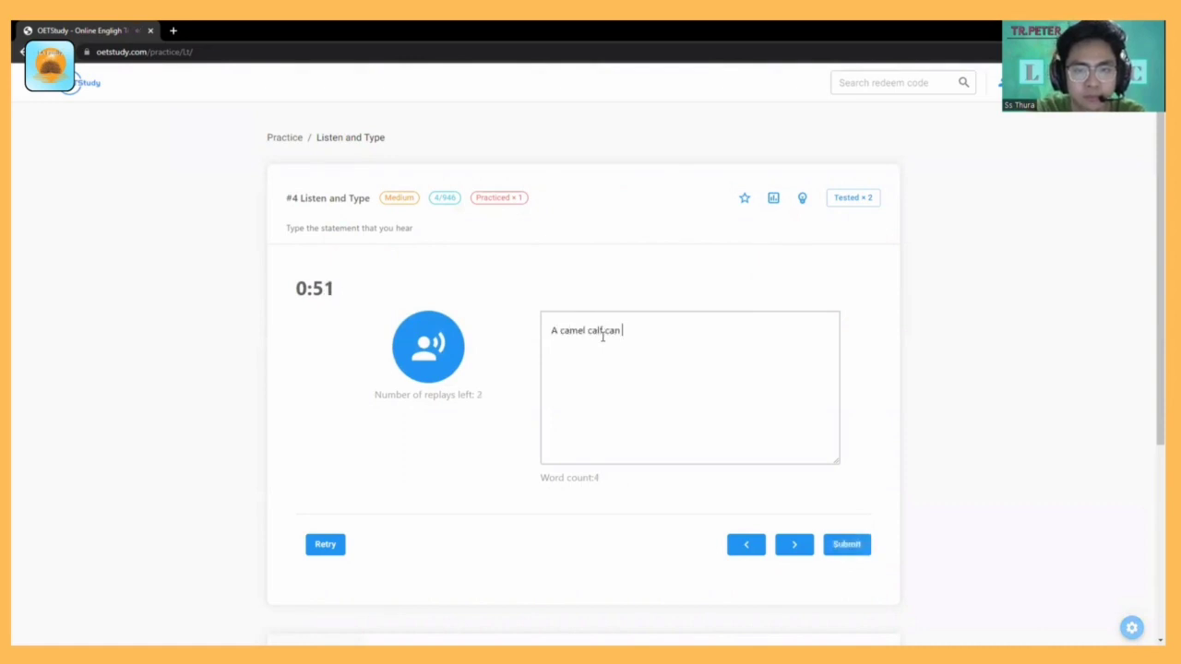
text(cn)
text(ly)
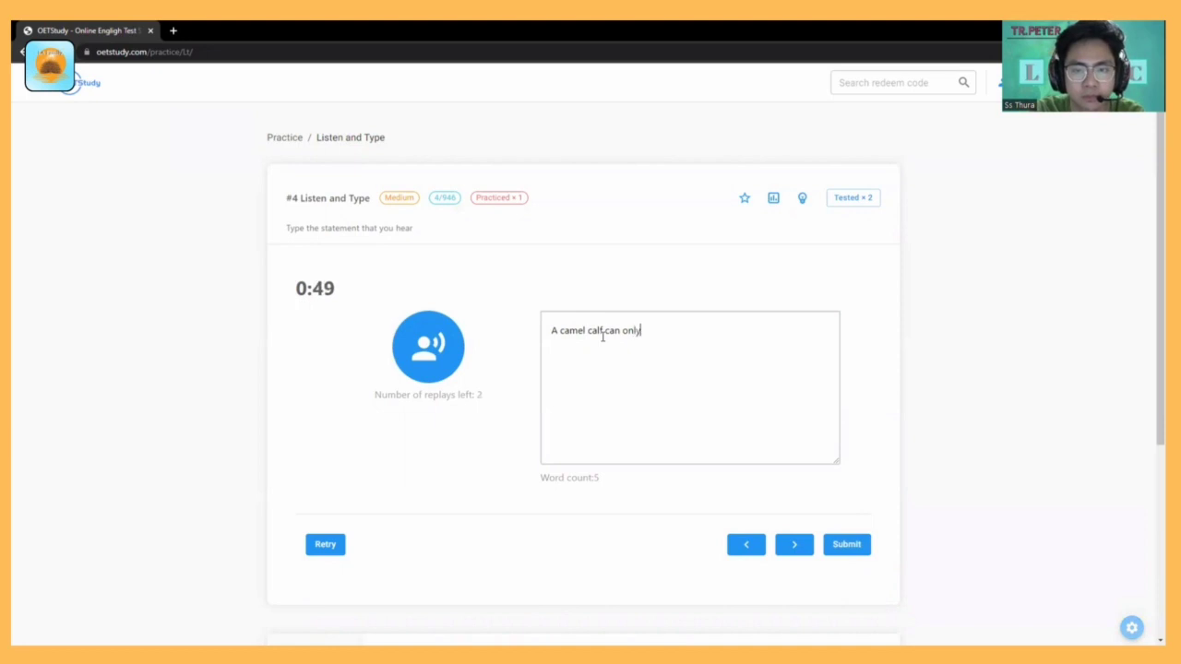
text( run a few hours afrte)
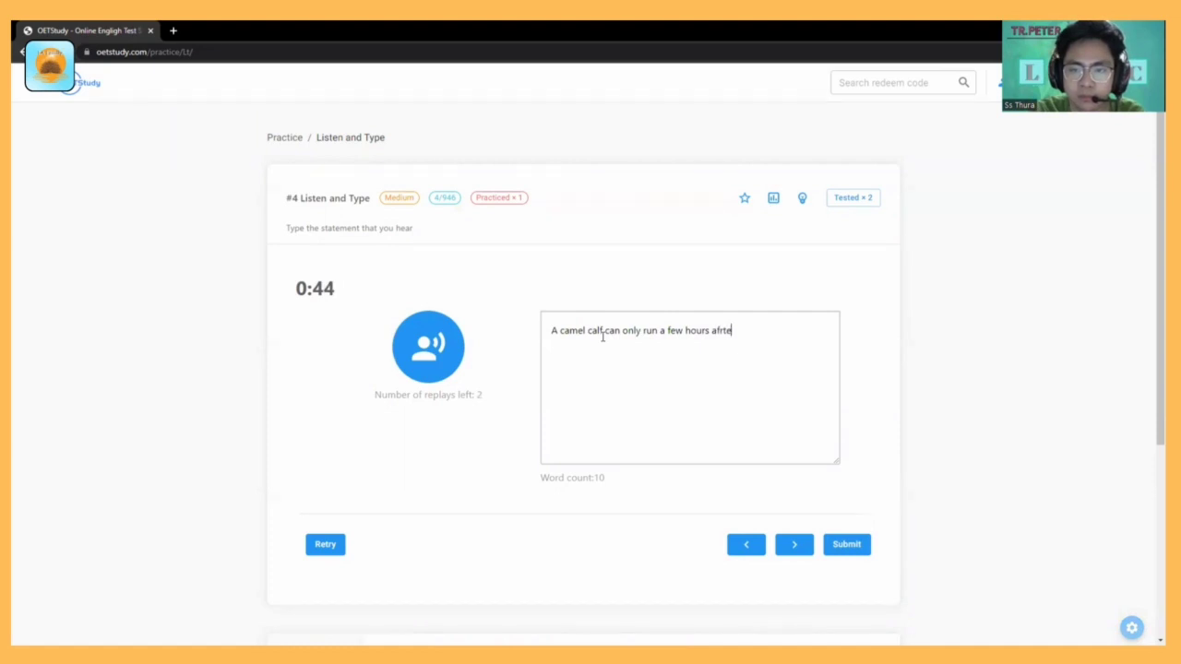
key(BackSpace)
key(BackSpace)
key(BackSpace)
text(ter it is bo)
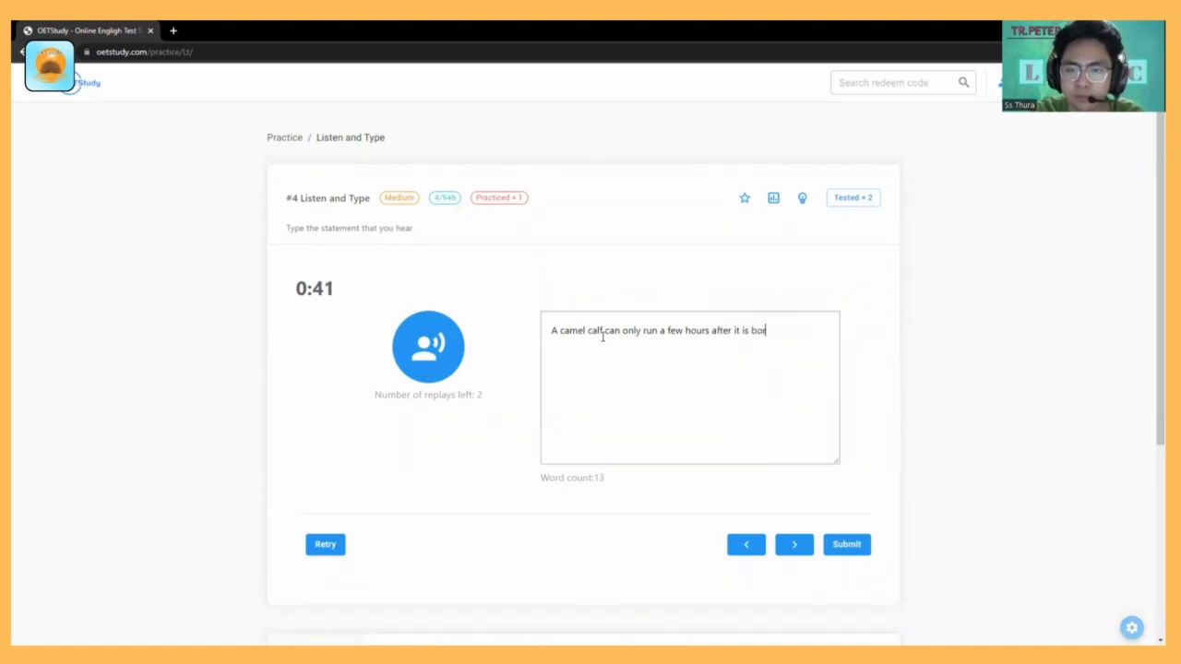
text(rn.)
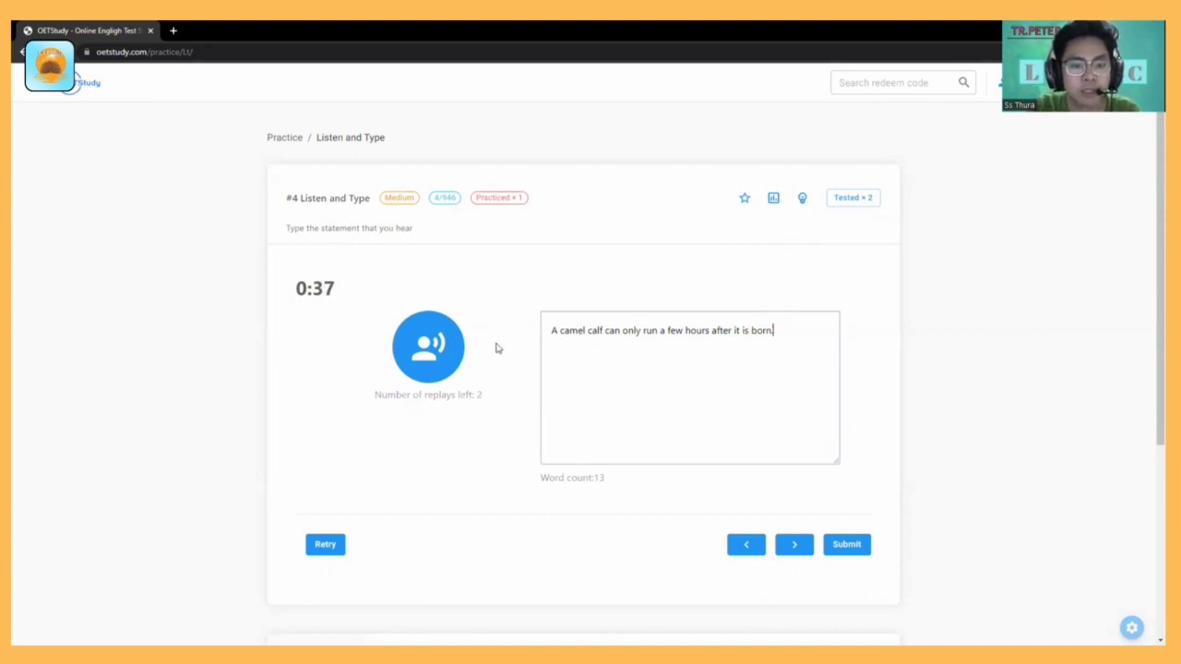
Step: Replay the audio and correct the answer by moving "only" from before "run" to after it
click(459, 358)
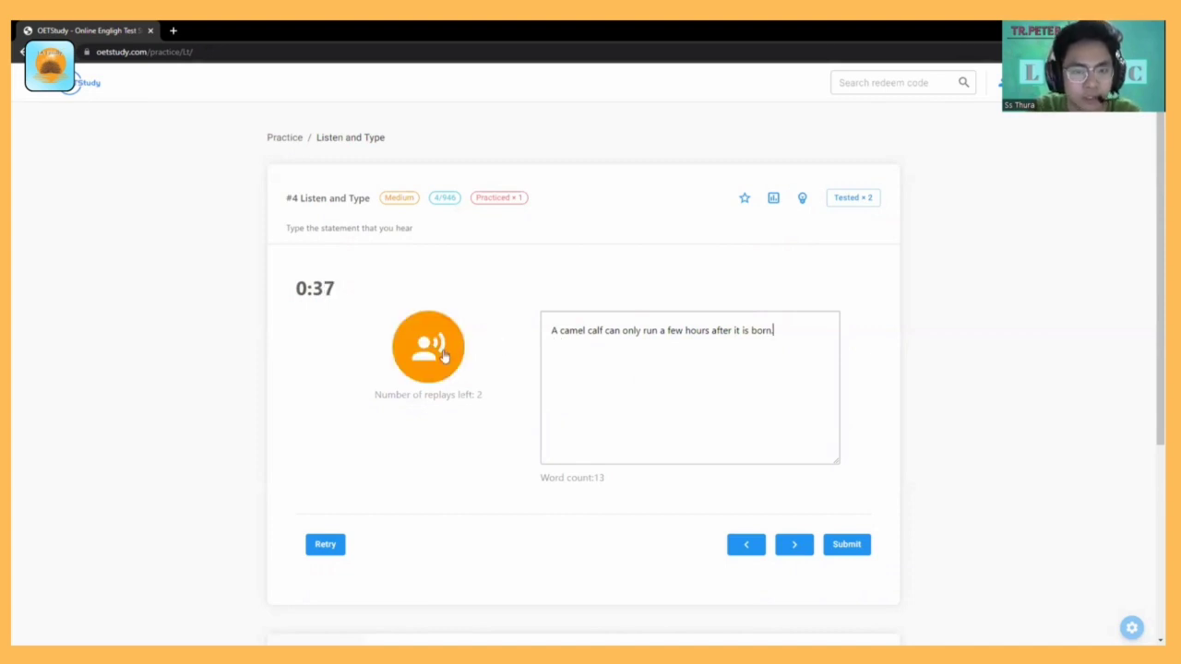
click(639, 336)
key(BackSpace)
key(BackSpace)
key(BackSpace)
key(BackSpace)
key(BackSpace)
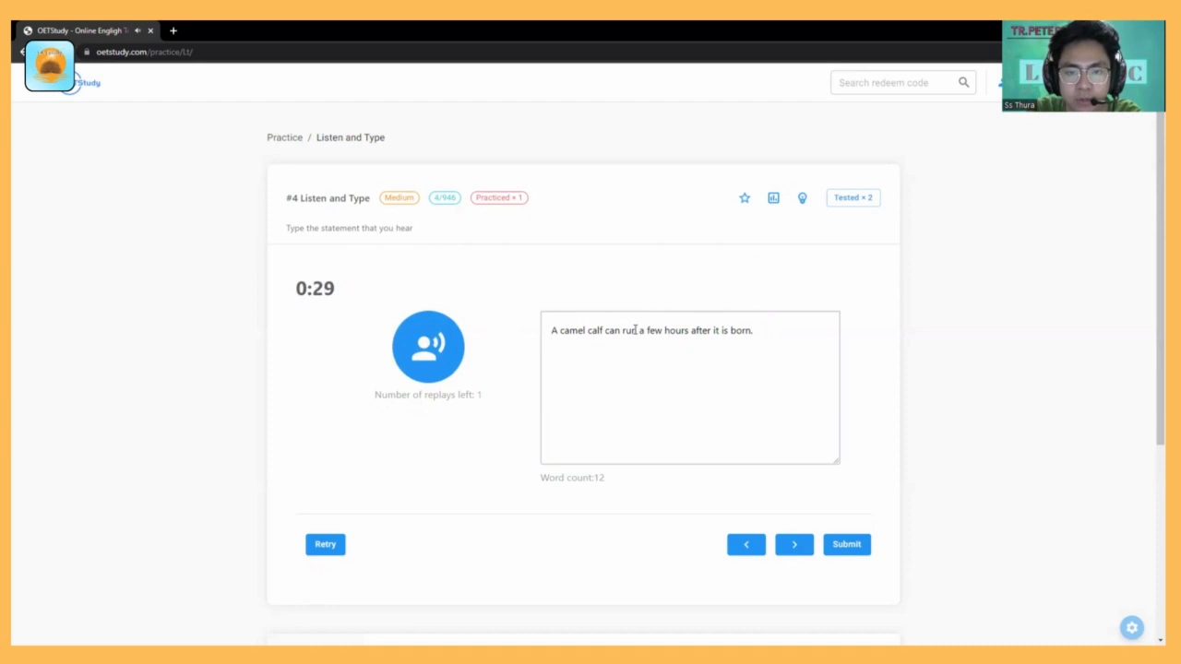
text(only)
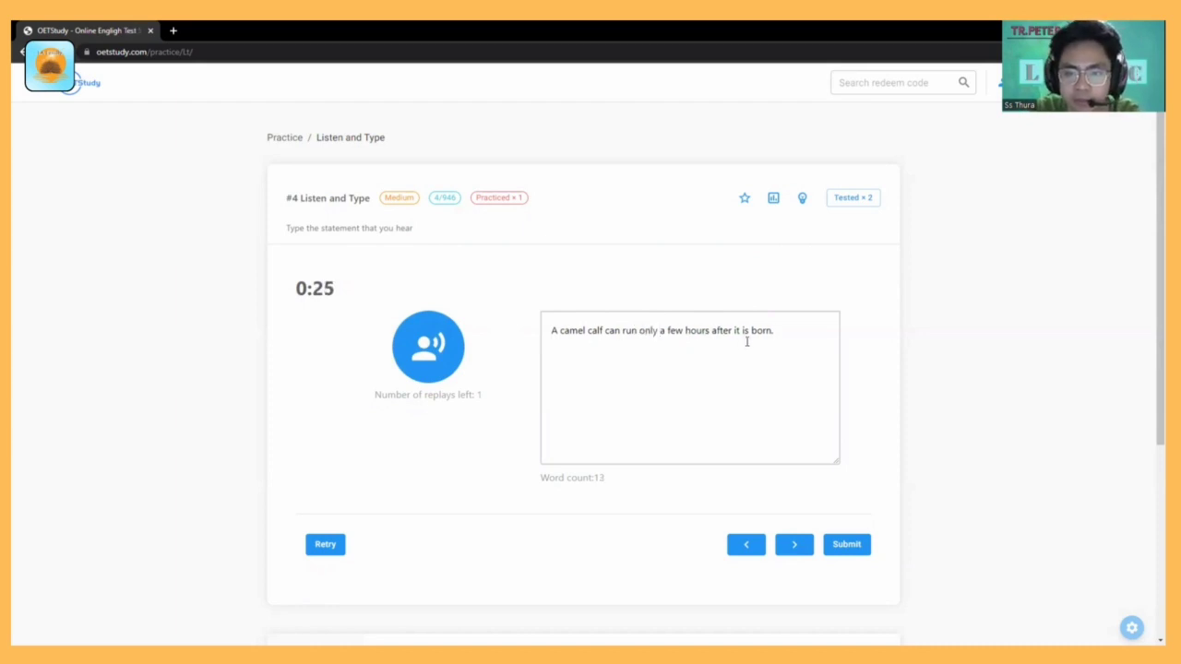
Step: Use the last audio replay to check the camel calf sentence, and submit it for AI scoring
click(460, 334)
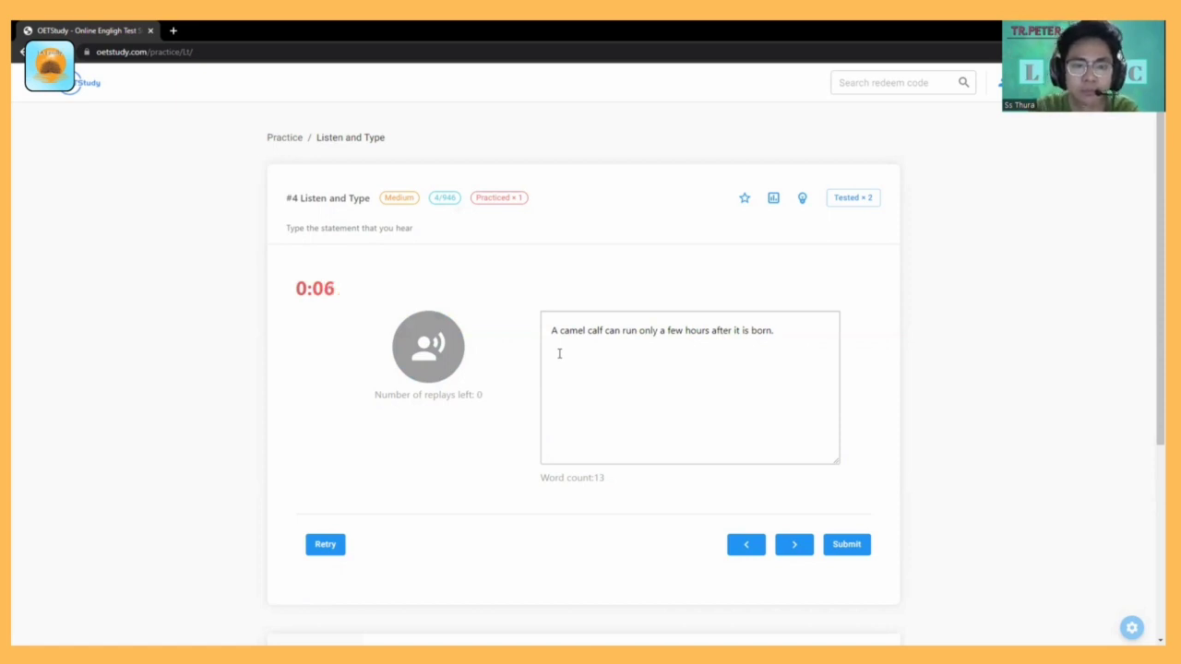
click(843, 545)
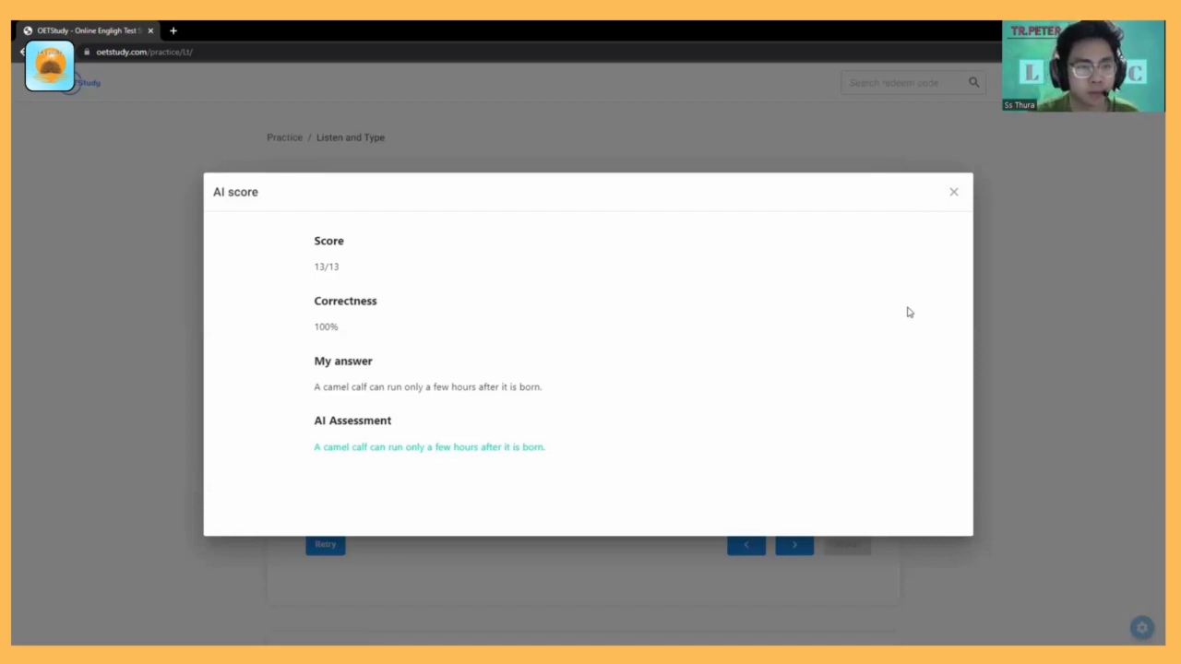
click(955, 194)
Step: Retry question #4 and enter the incomplete answer "A can run only a few hours after it is born."
click(325, 546)
click(624, 333)
text(A )
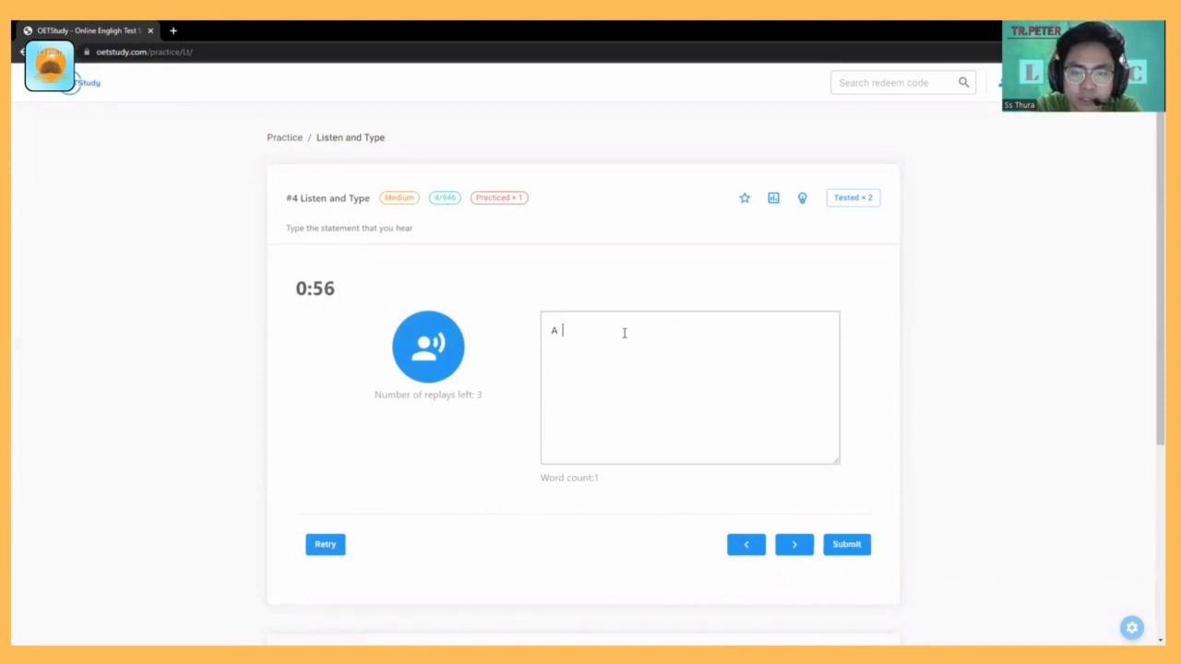
text( can run on)
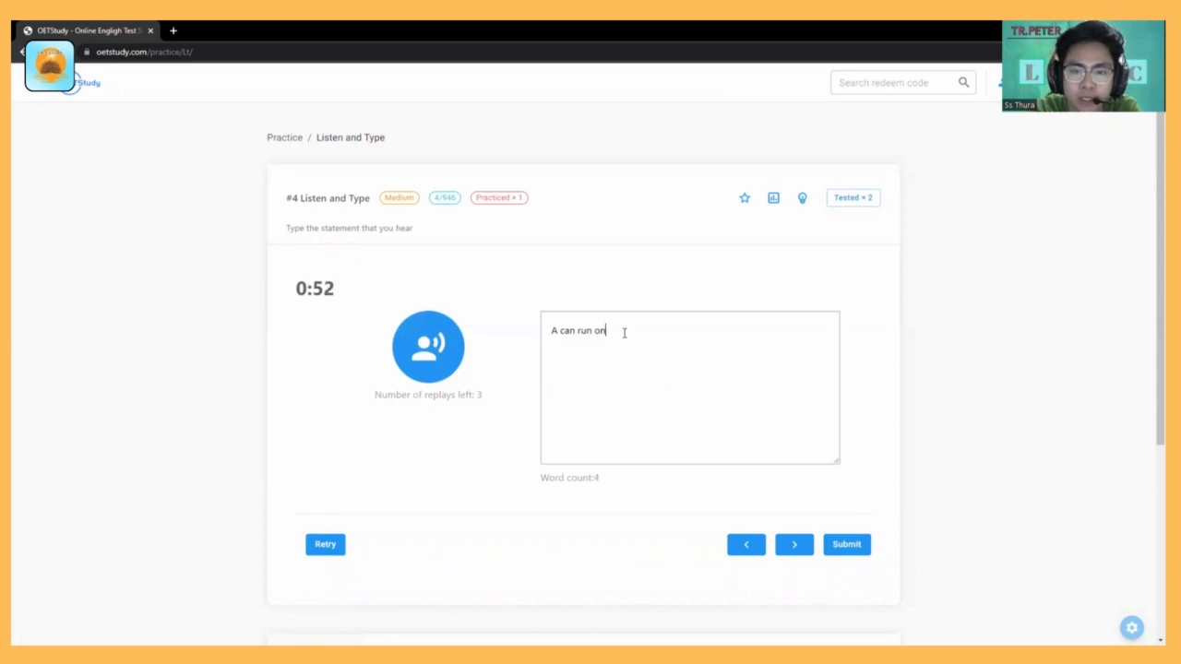
text(ly a few hours a)
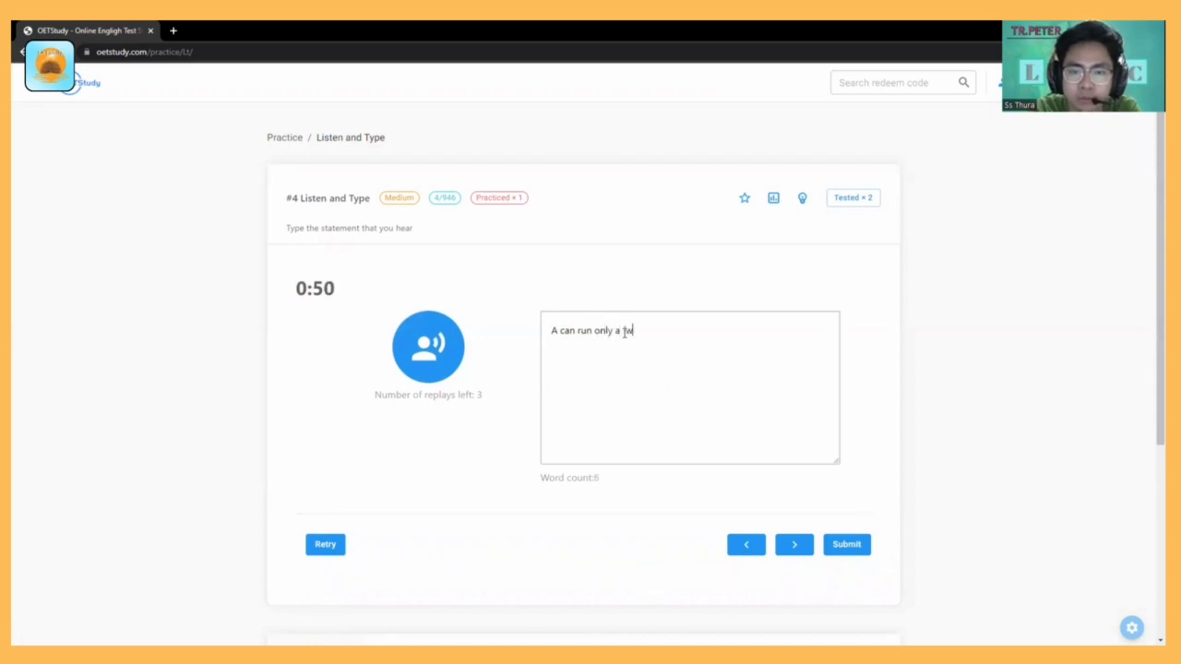
text(ft)
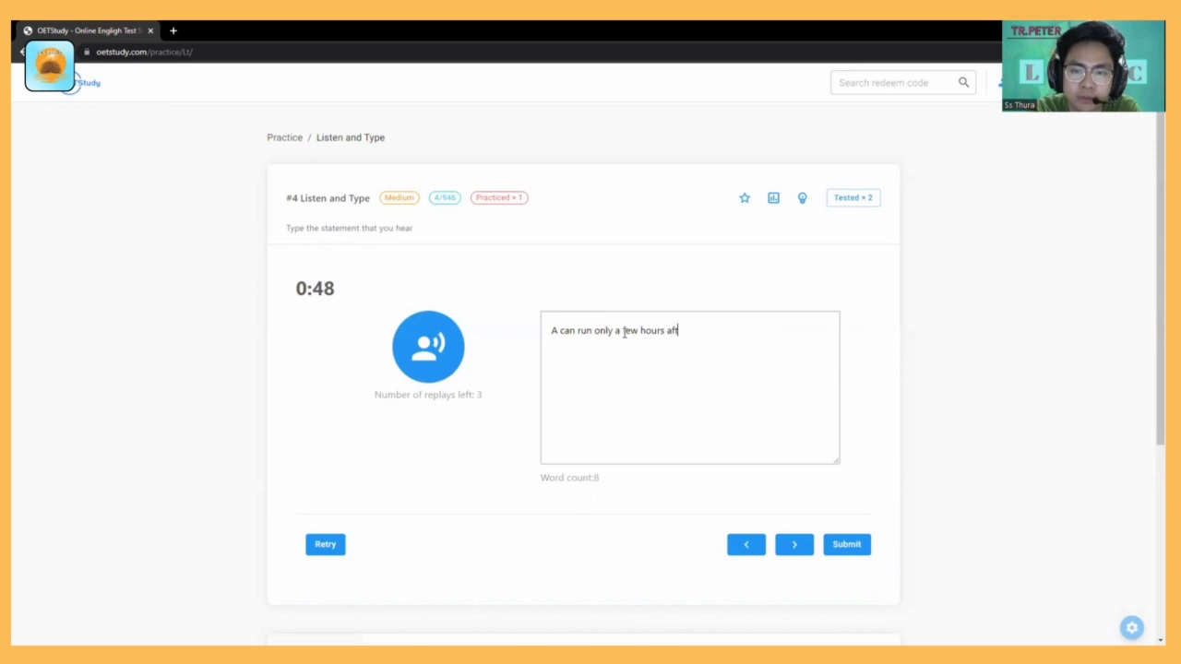
text(er it is b)
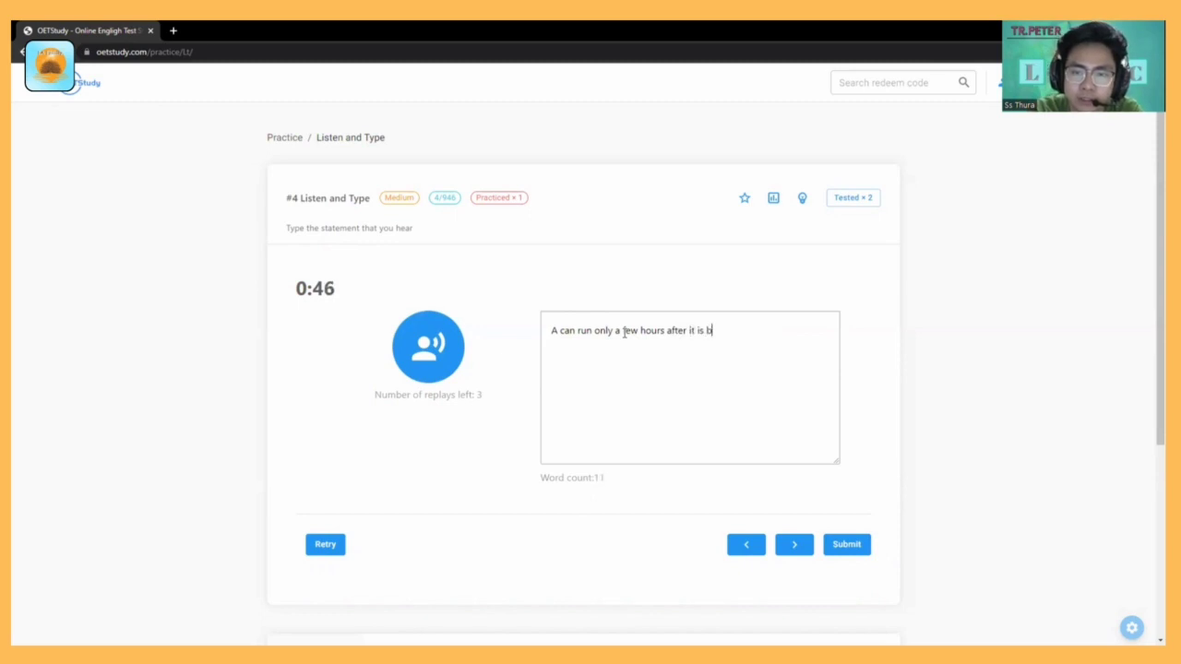
text(orn.)
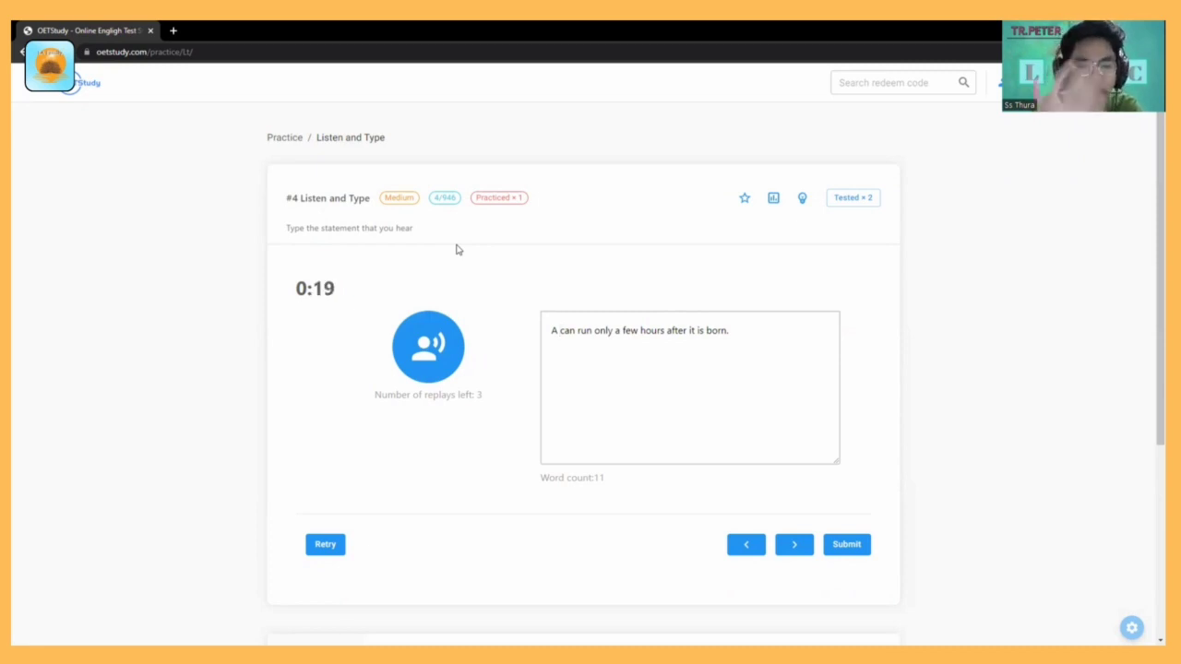
Step: Submit the answer without "camel calf" for AI scoring, and close the score after reviewing it
click(561, 323)
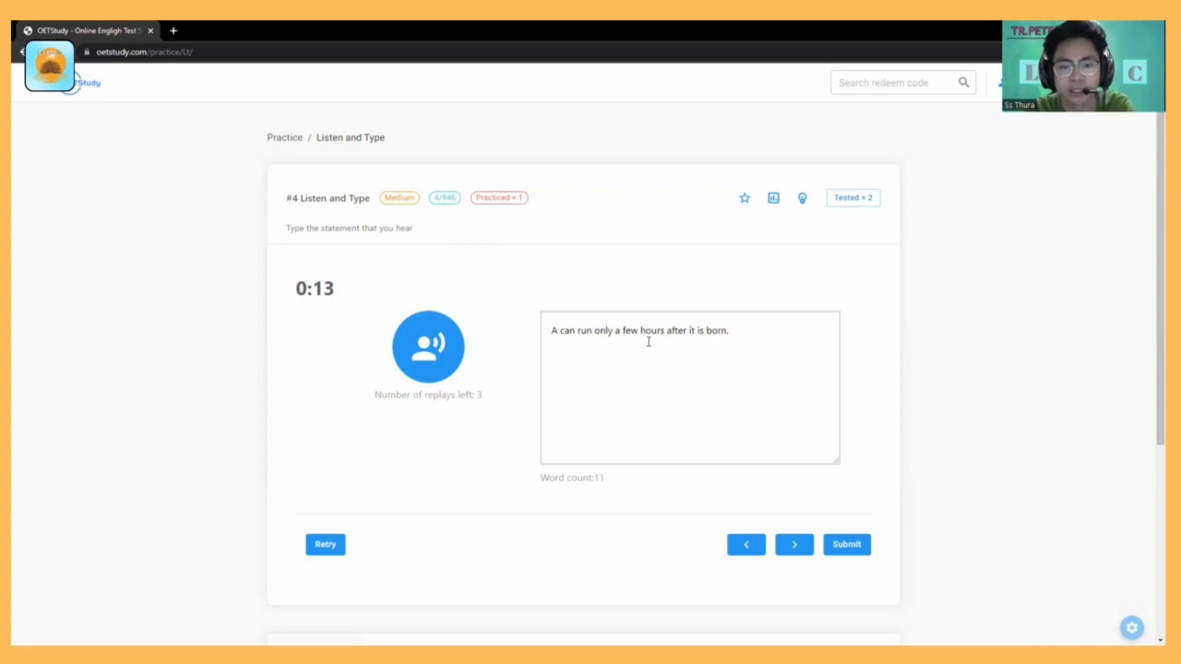
click(557, 332)
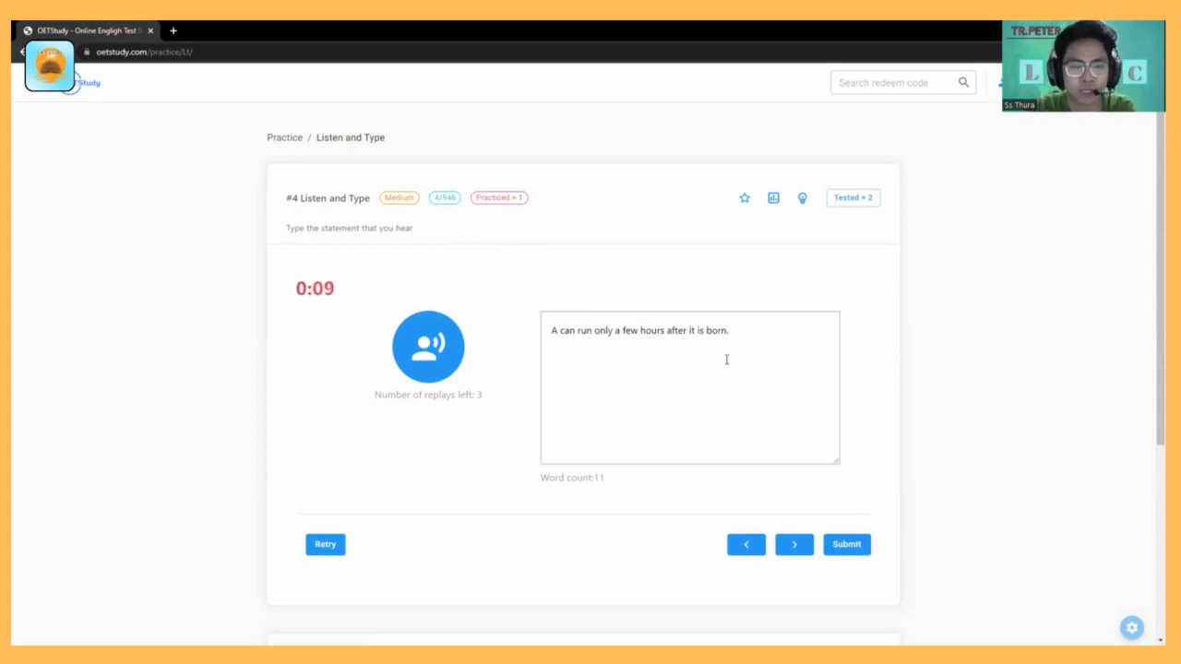
click(862, 546)
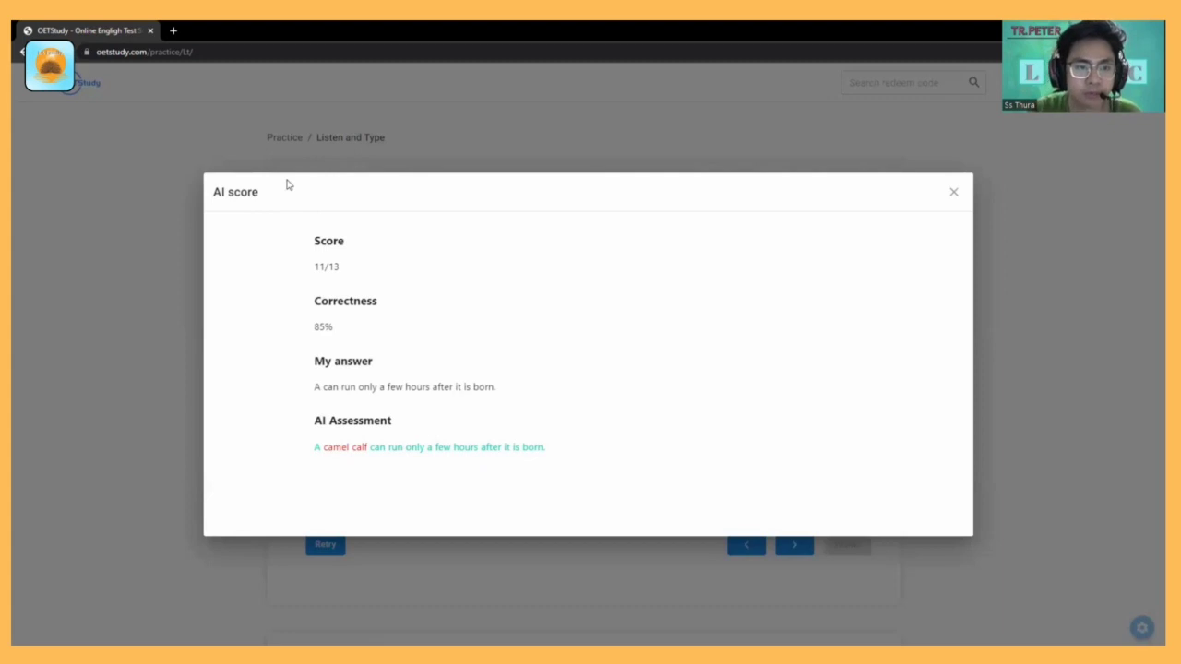
click(953, 195)
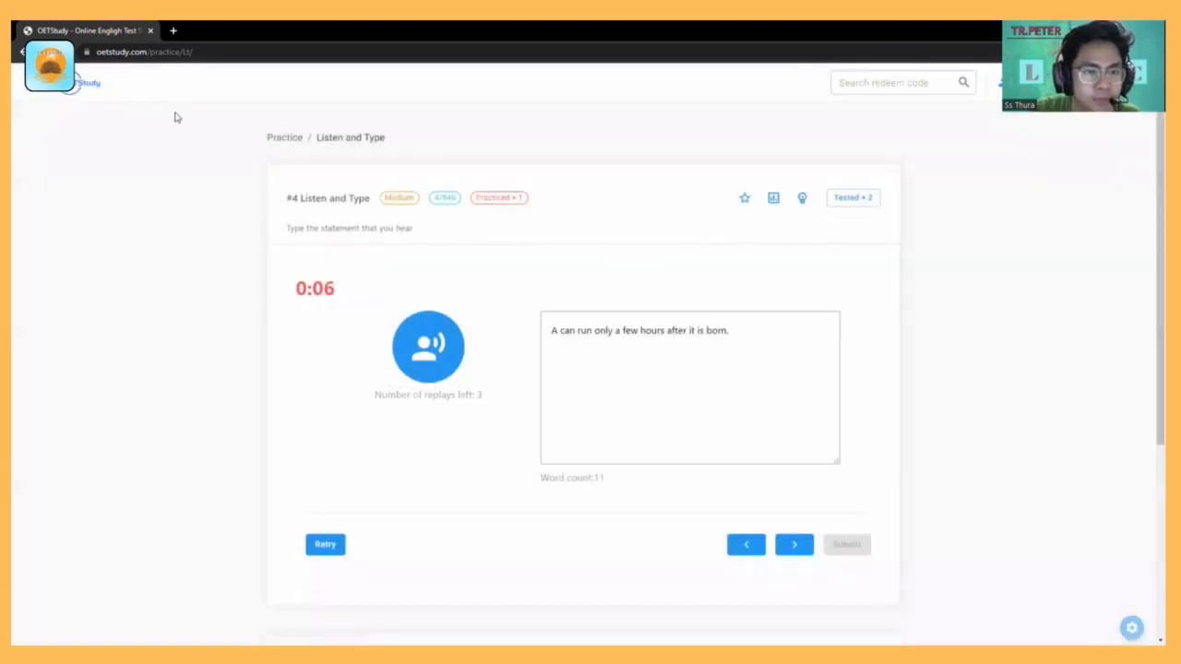
Step: Return to the Listen and Type question list, filter it to Hard difficulty and open question #38
click(21, 51)
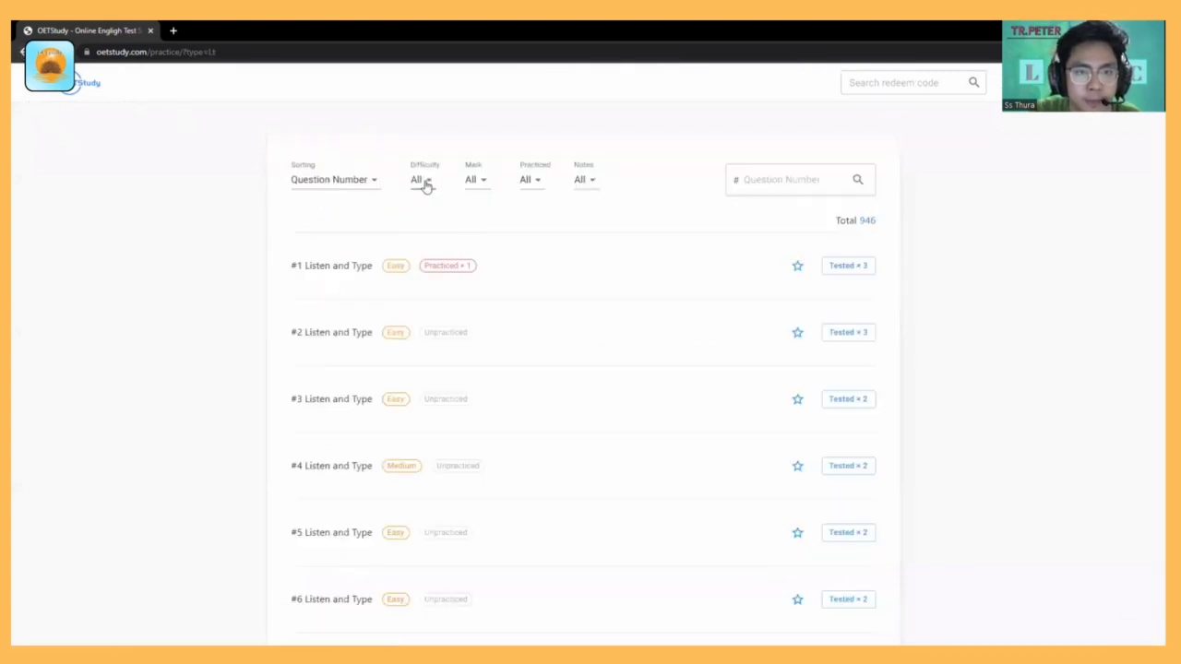
click(425, 182)
click(448, 242)
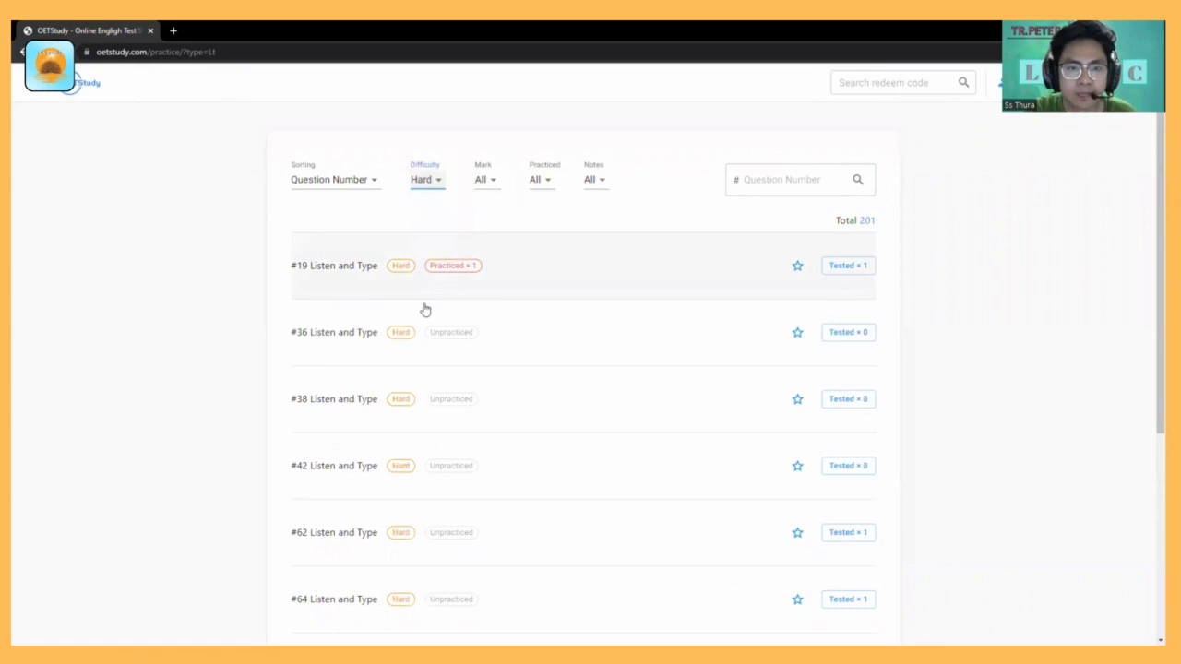
click(462, 408)
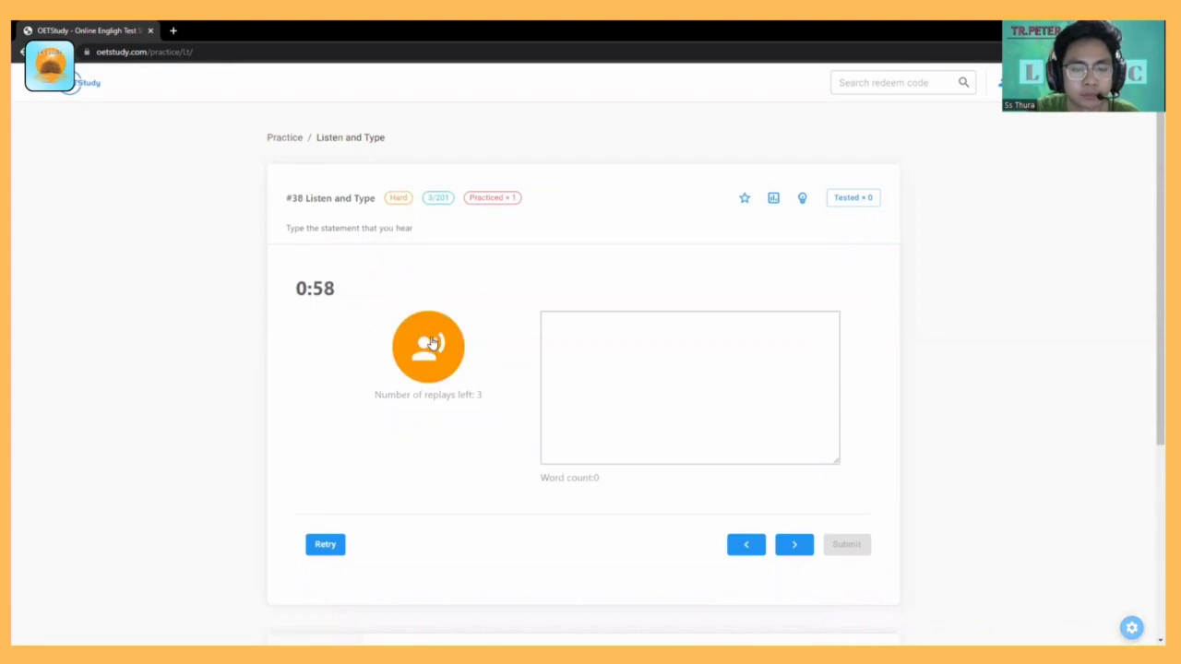
Step: Enter "It can be found at lower latitudes and higher elevations as well." as the answer to question #38
click(583, 334)
text(I)
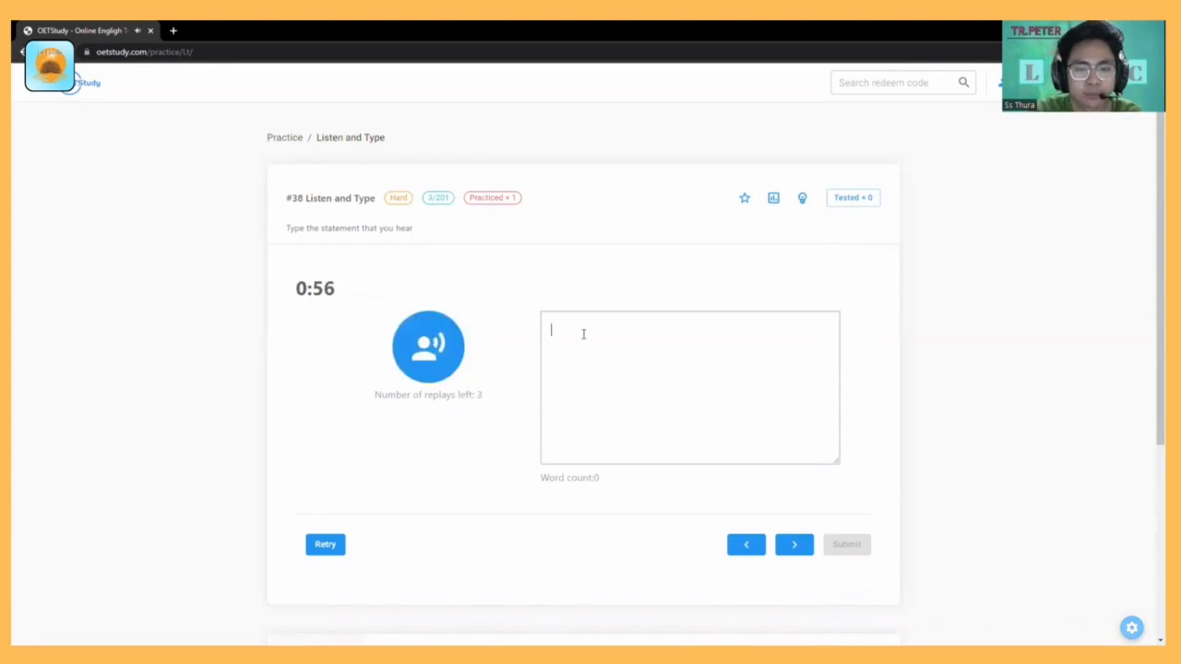
text(t c)
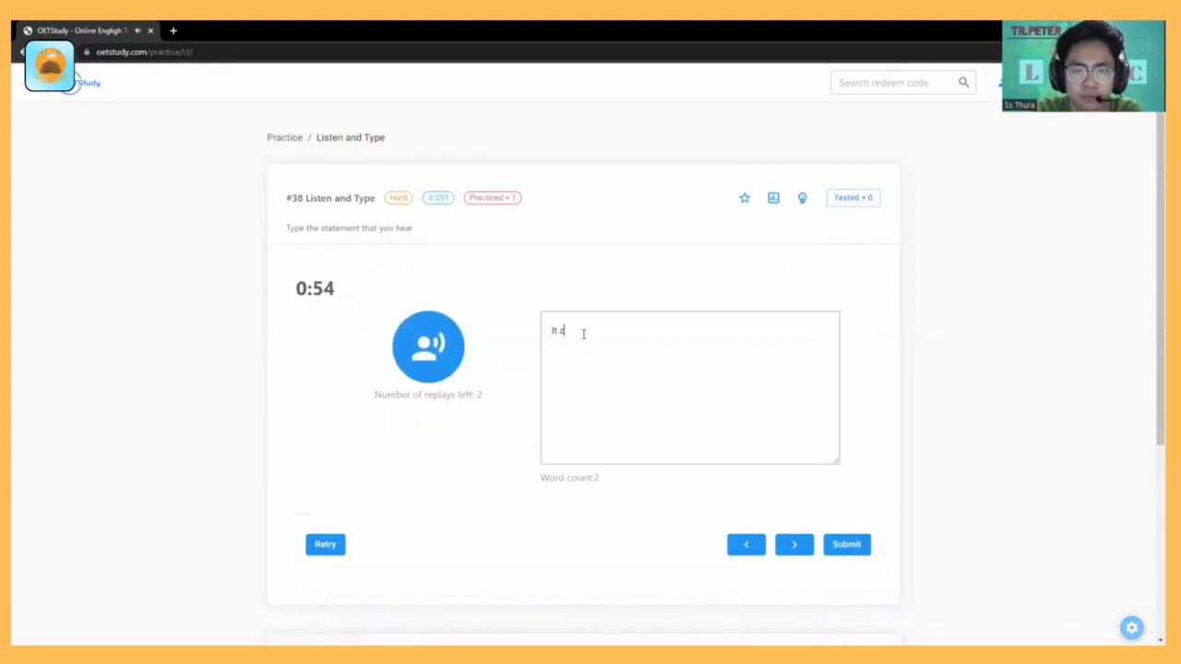
text(an be)
text(ound)
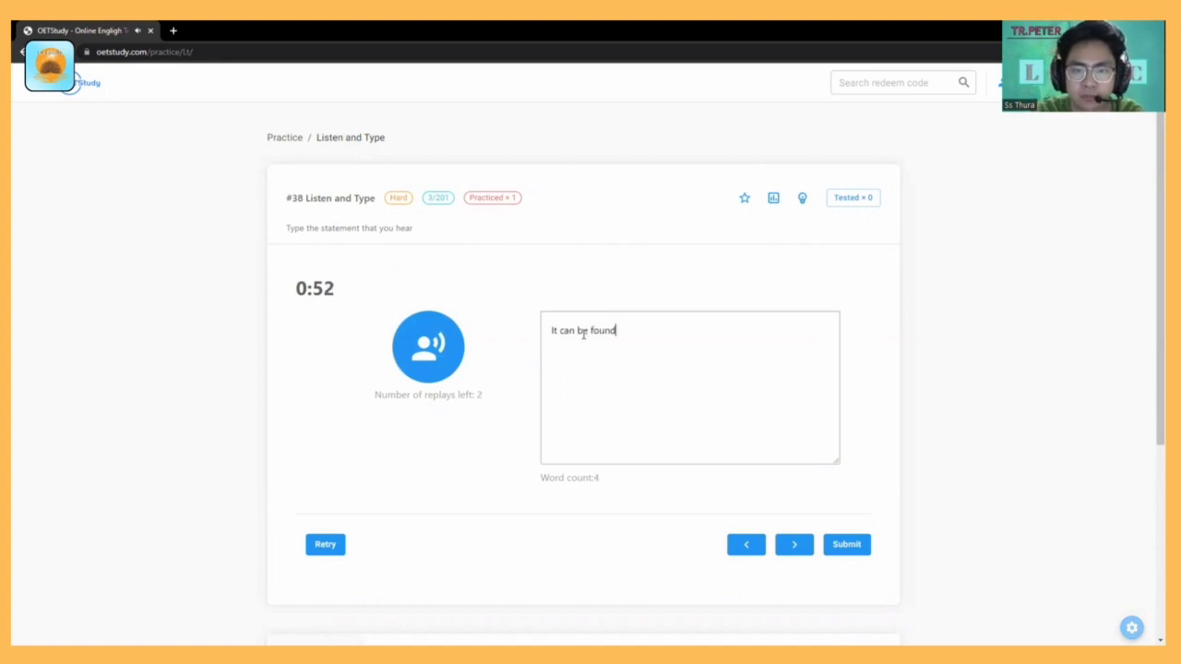
text( at lotw)
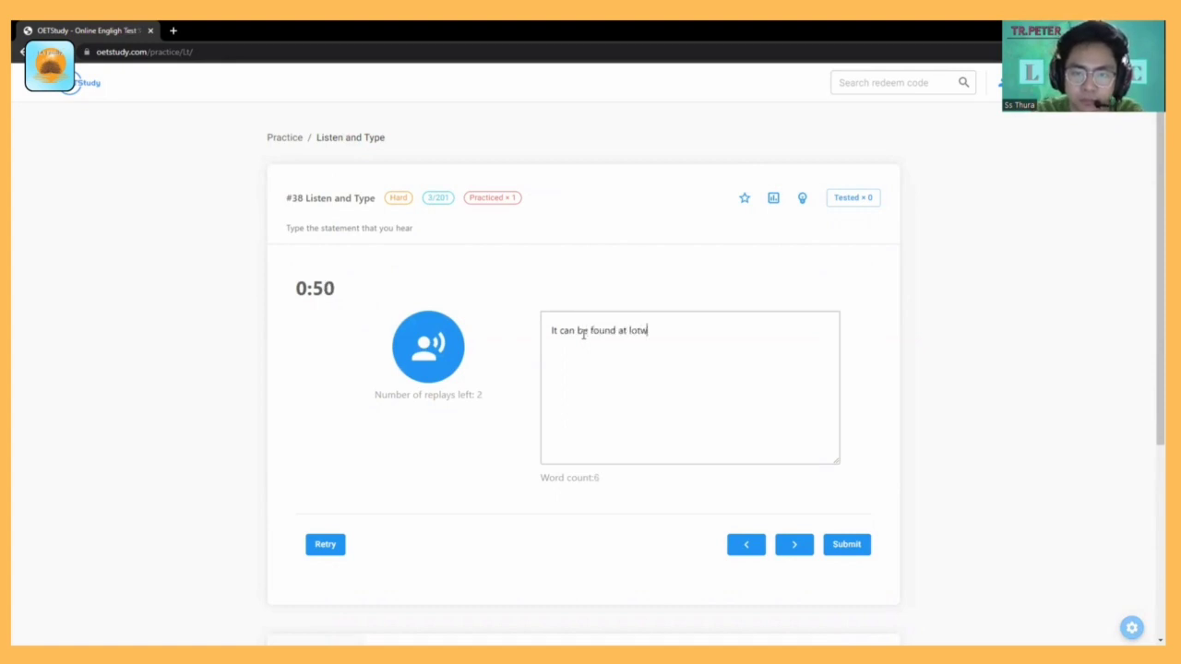
key(BackSpace)
key(BackSpace)
text(wer lat)
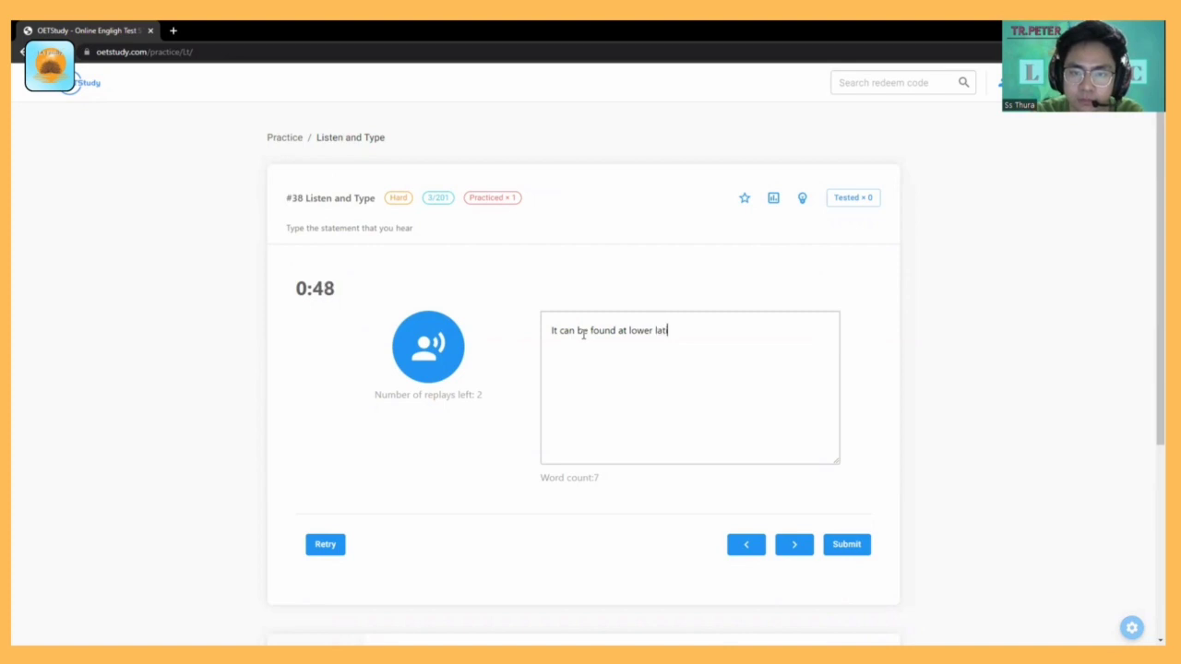
text(itudes and hi)
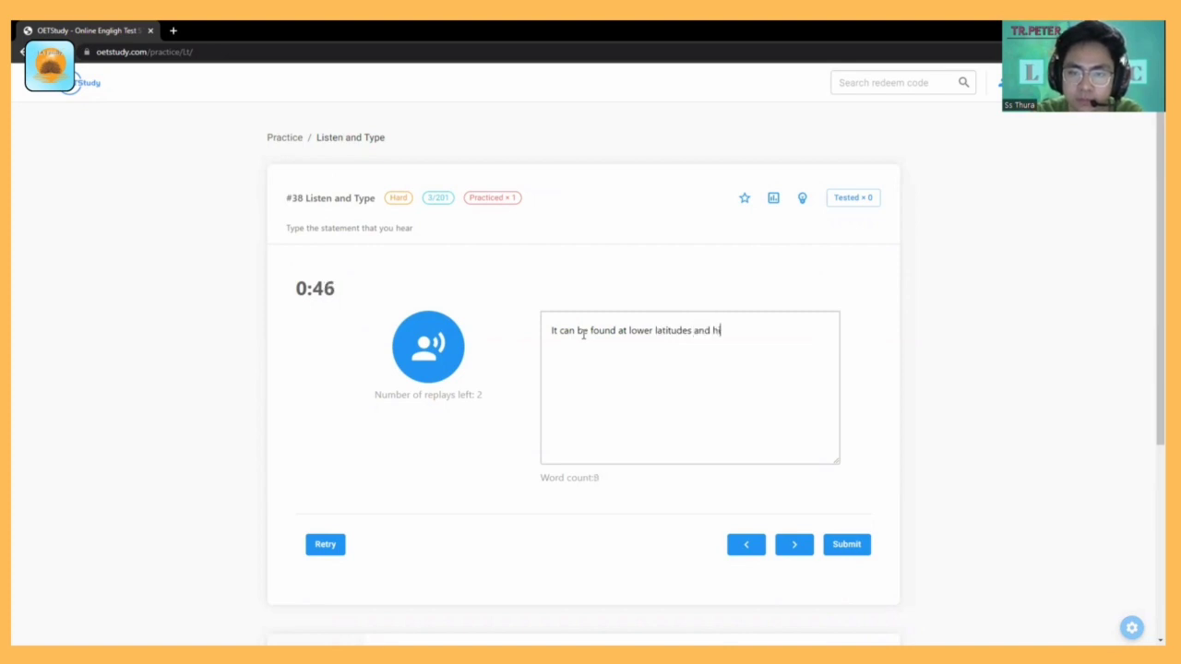
text(gher eh)
text(e)
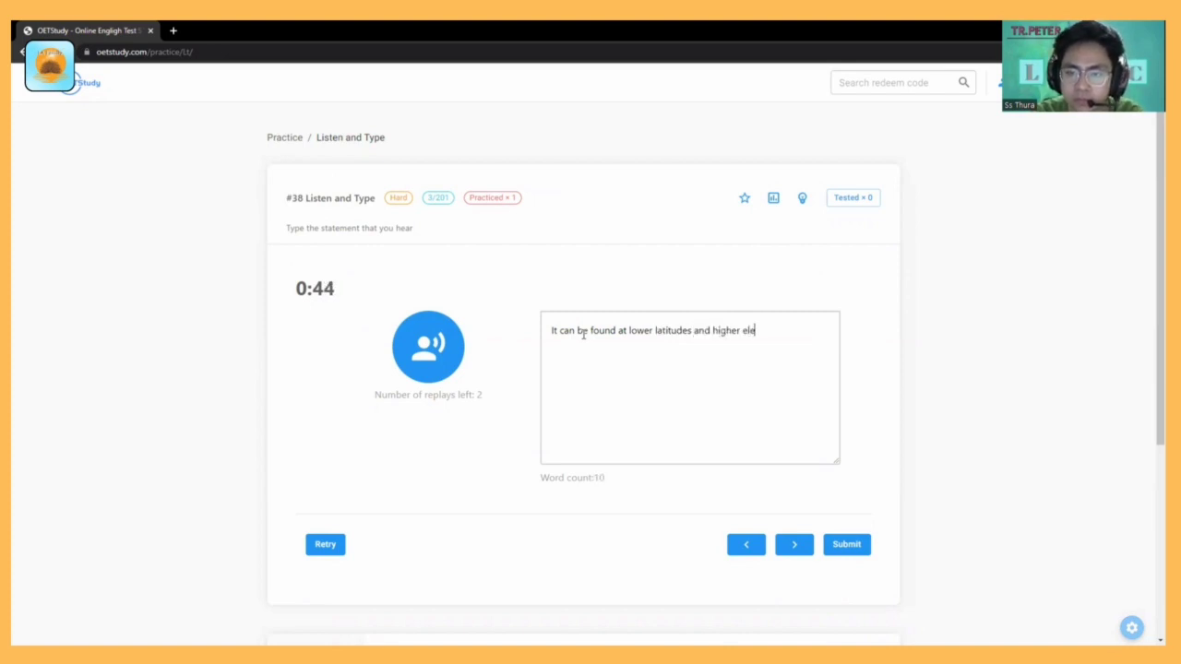
text(vations as well)
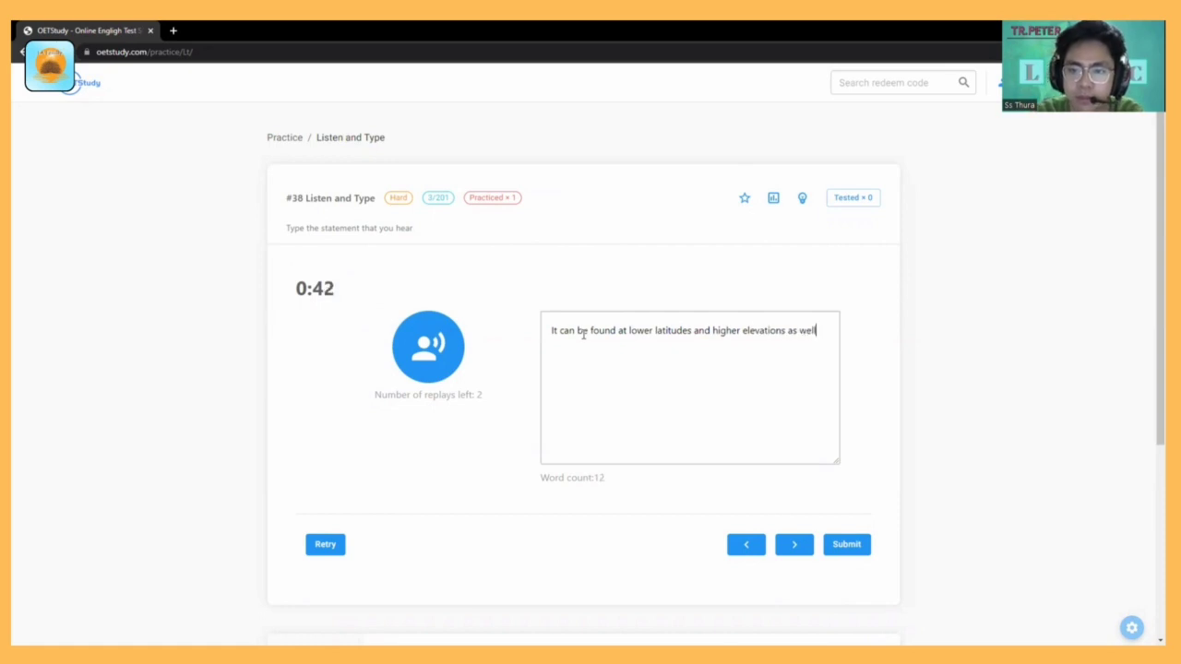
text(.)
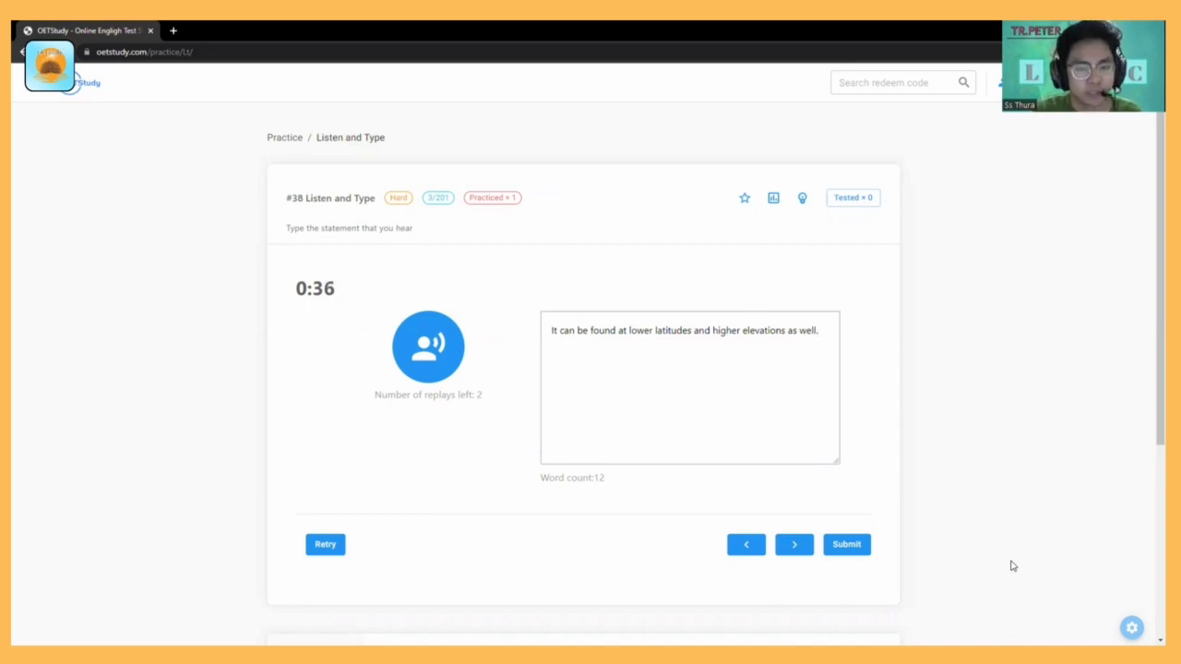
Step: Replay the audio twice to check the latitudes sentence, then submit it for AI scoring and close the score
click(448, 375)
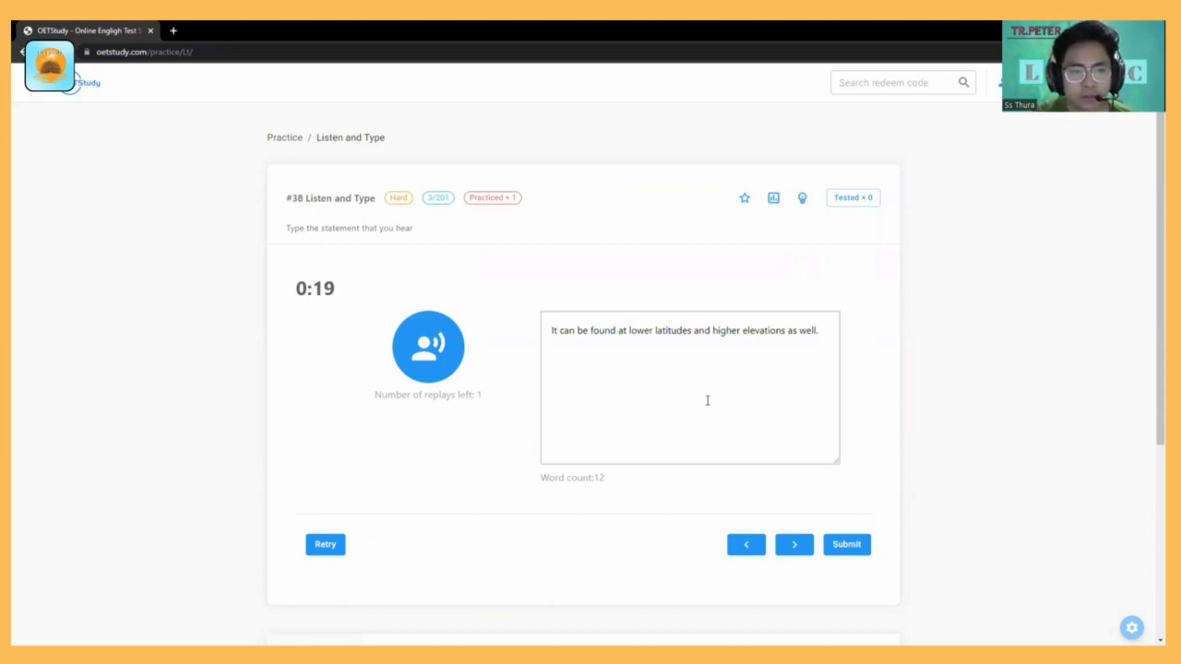
click(430, 371)
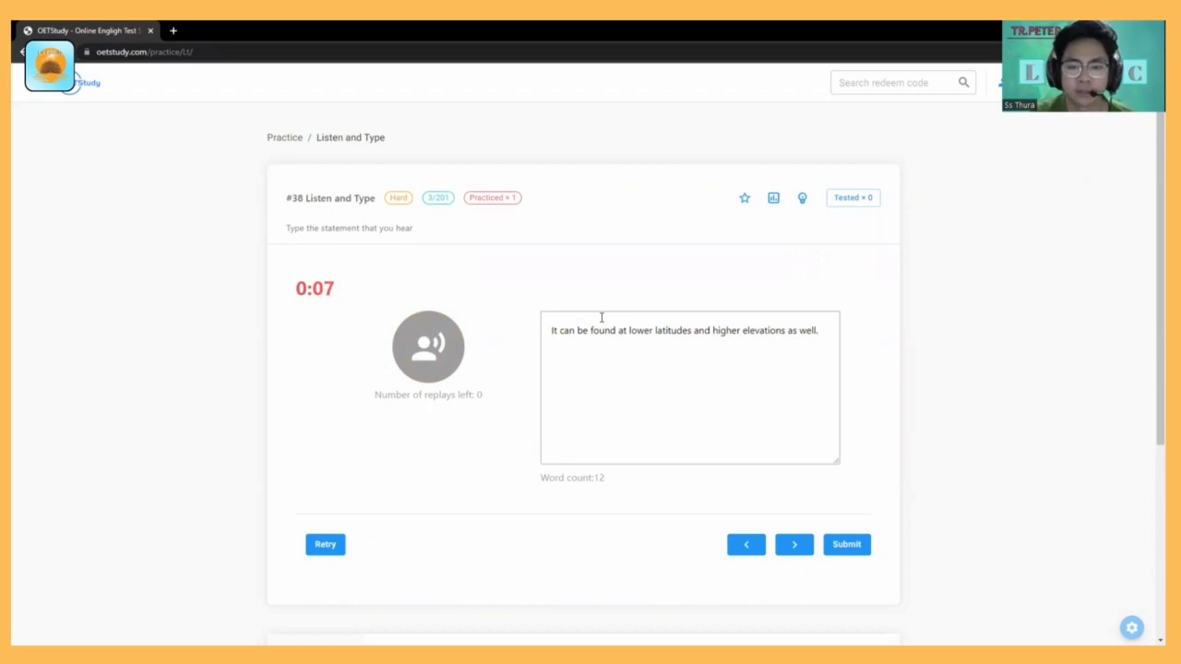
click(850, 548)
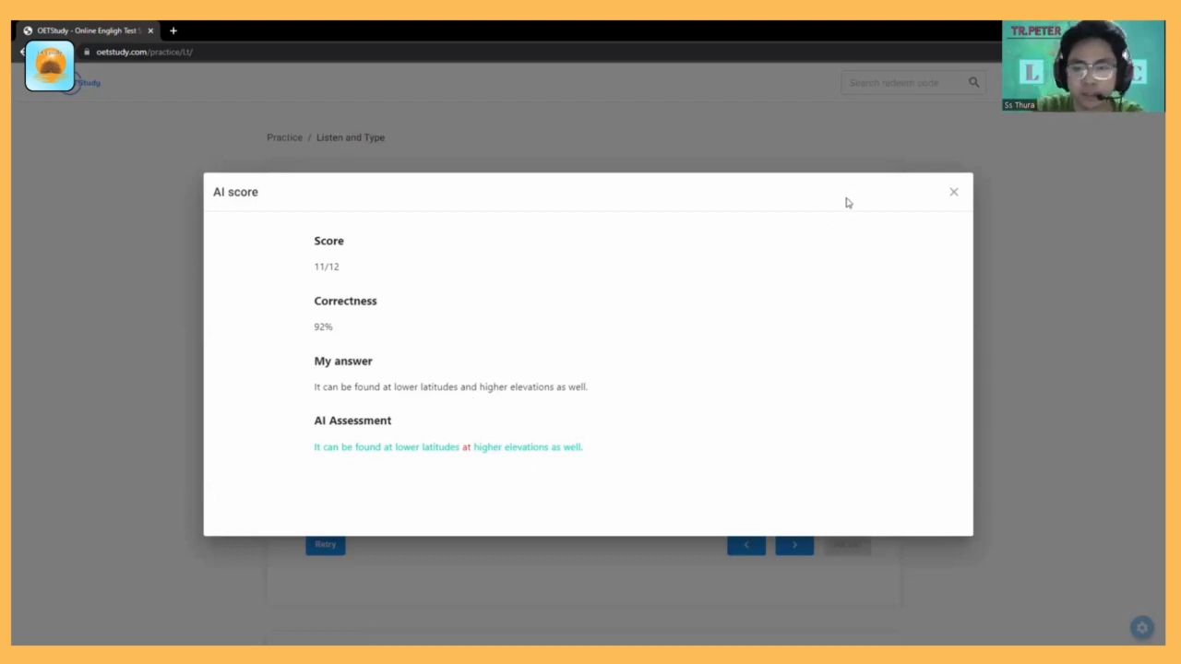
click(951, 195)
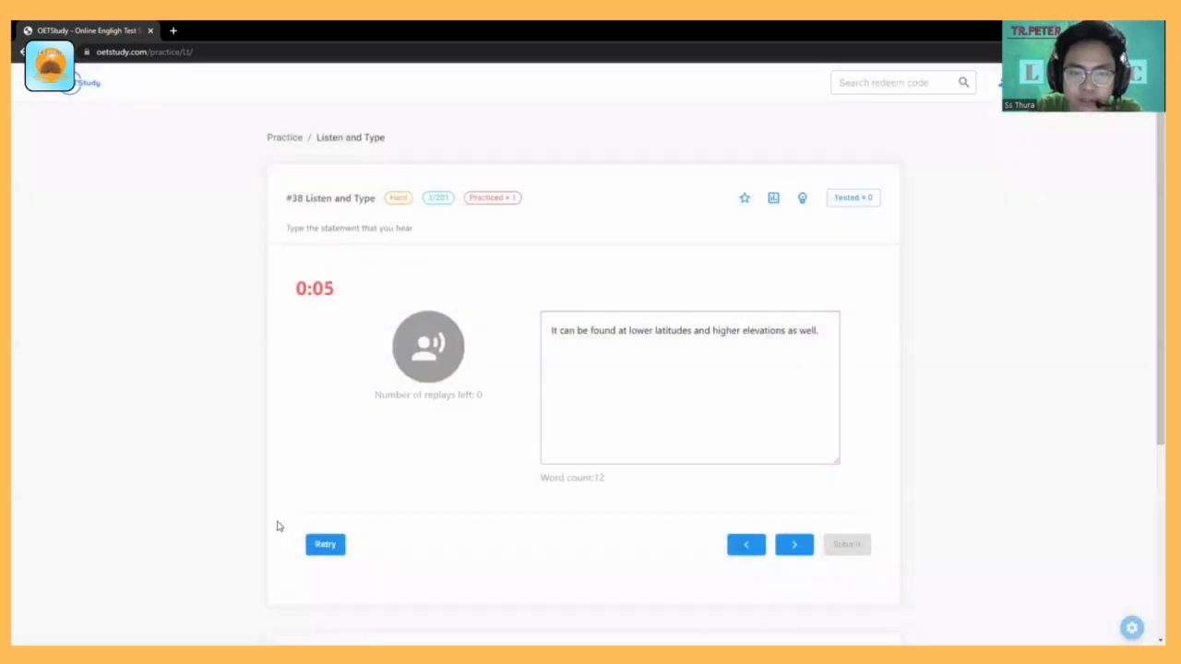
Step: Retry question #38 and enter the incomplete answer "It can be found at lower and higher as well."
click(325, 547)
text(I)
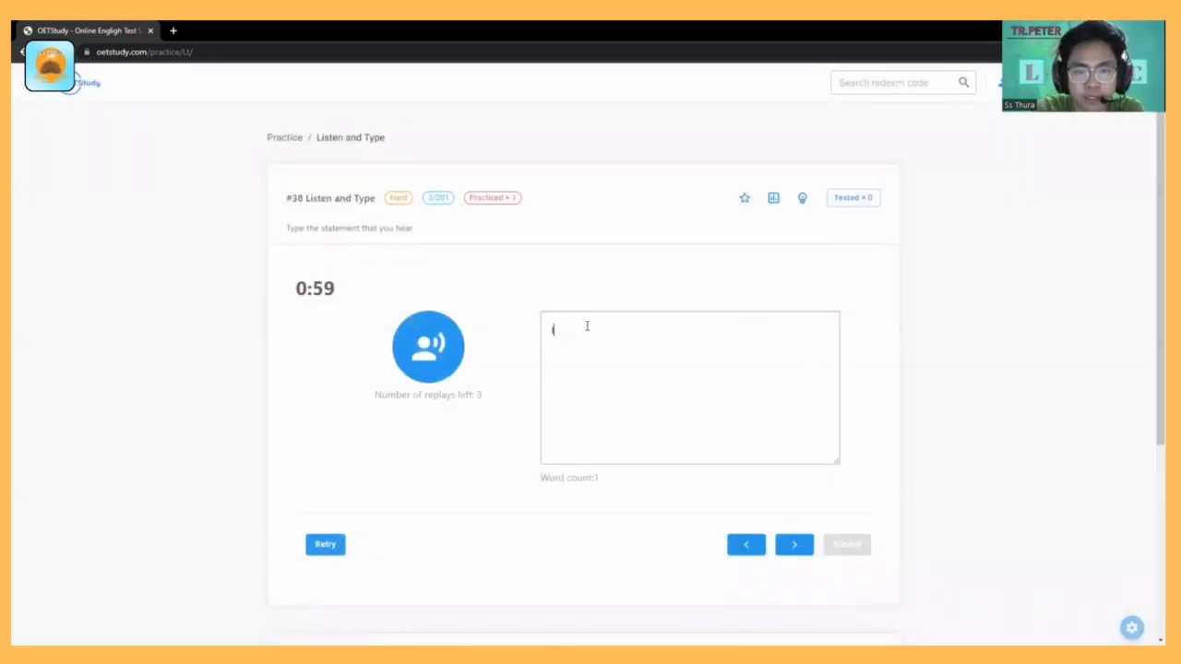
text(t c)
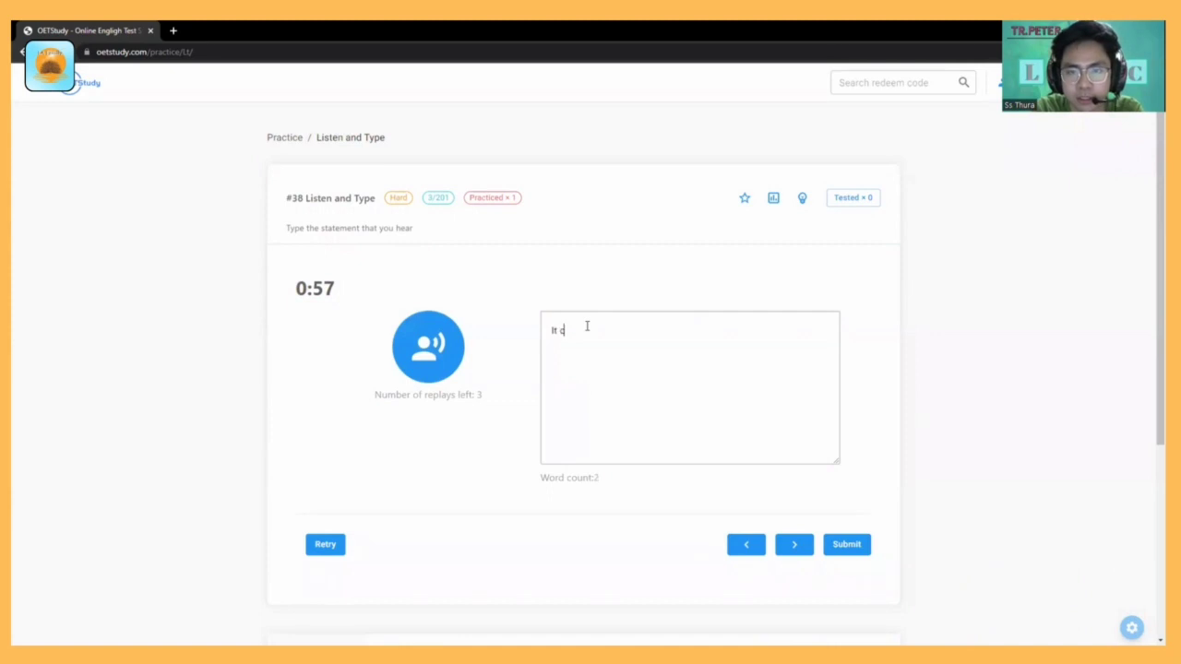
text(an be found a)
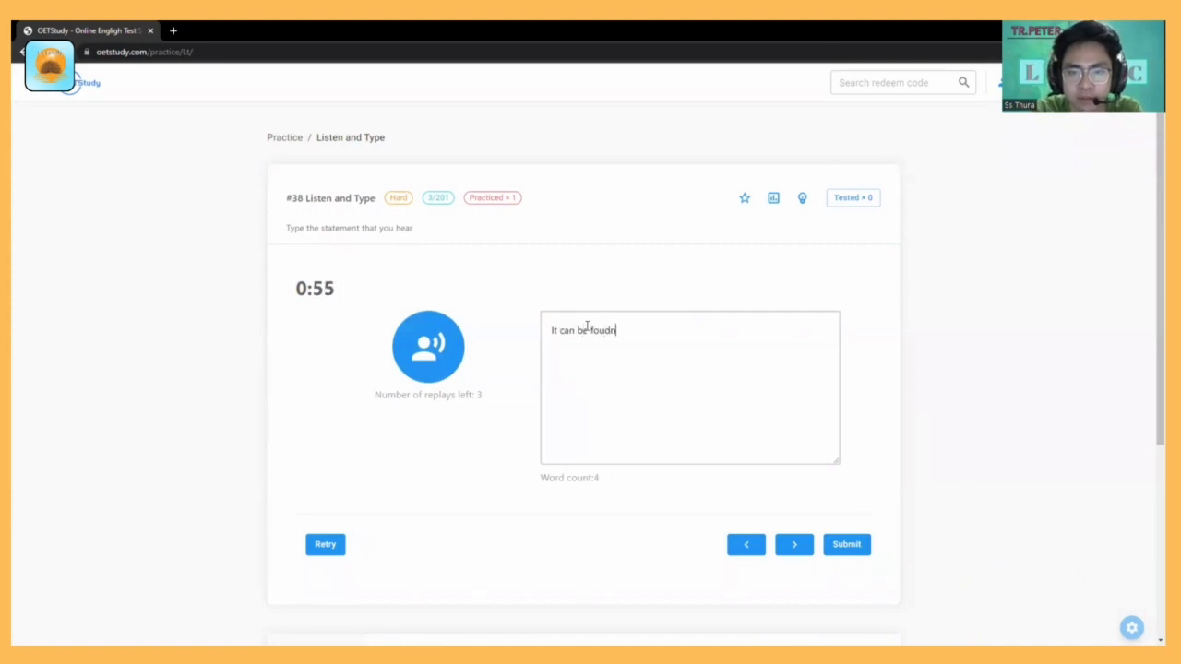
text(t lower and higher as ew)
key(BackSpace)
key(BackSpace)
text(we)
key(BackSpace)
key(BackSpace)
key(BackSpace)
key(BackSpace)
text(s well.)
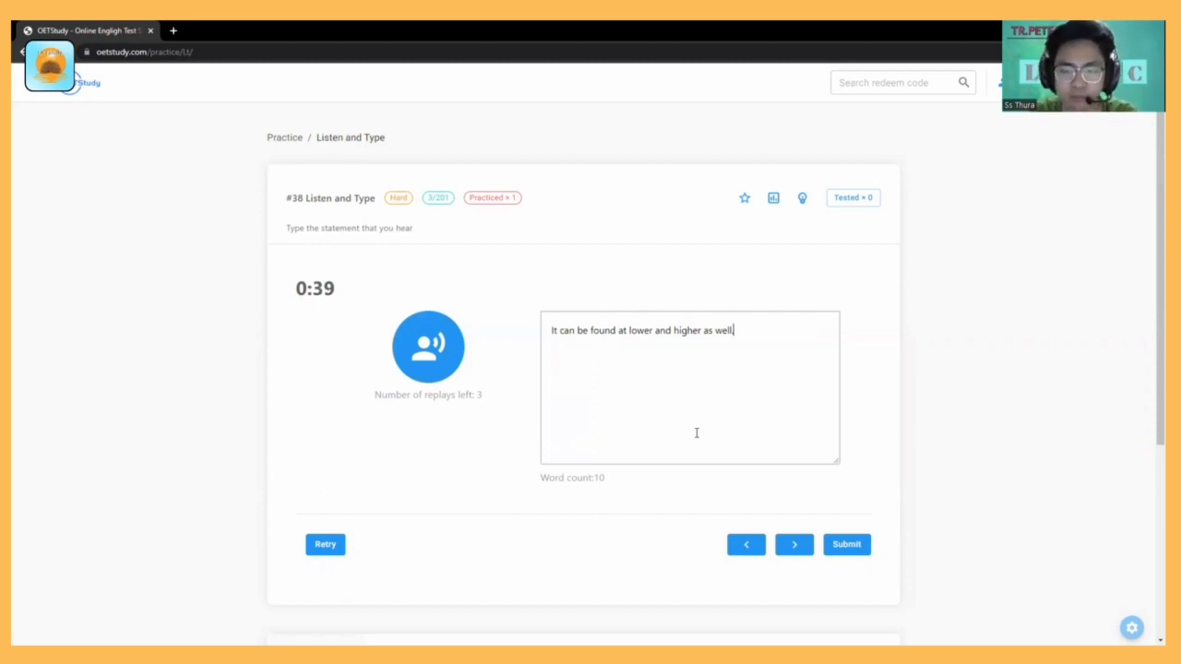
Step: Replace "and" with "at" before "higher" in the answer, and submit it for AI scoring
click(670, 330)
key(BackSpace)
key(BackSpace)
key(BackSpace)
text(at)
click(739, 333)
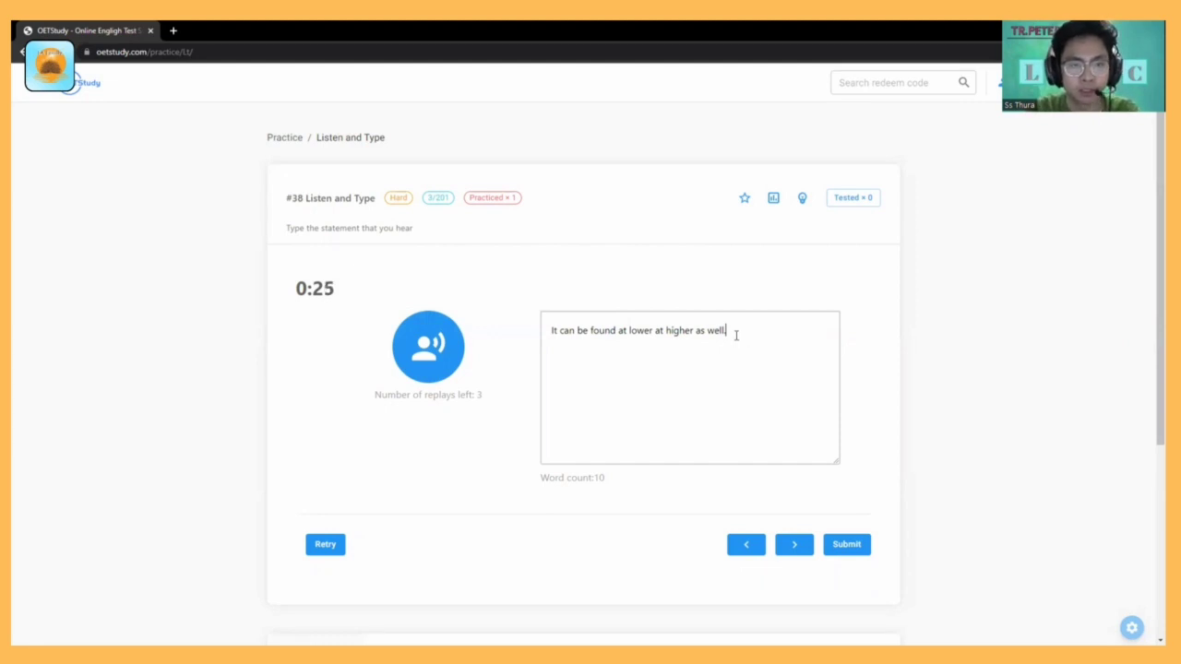
click(846, 546)
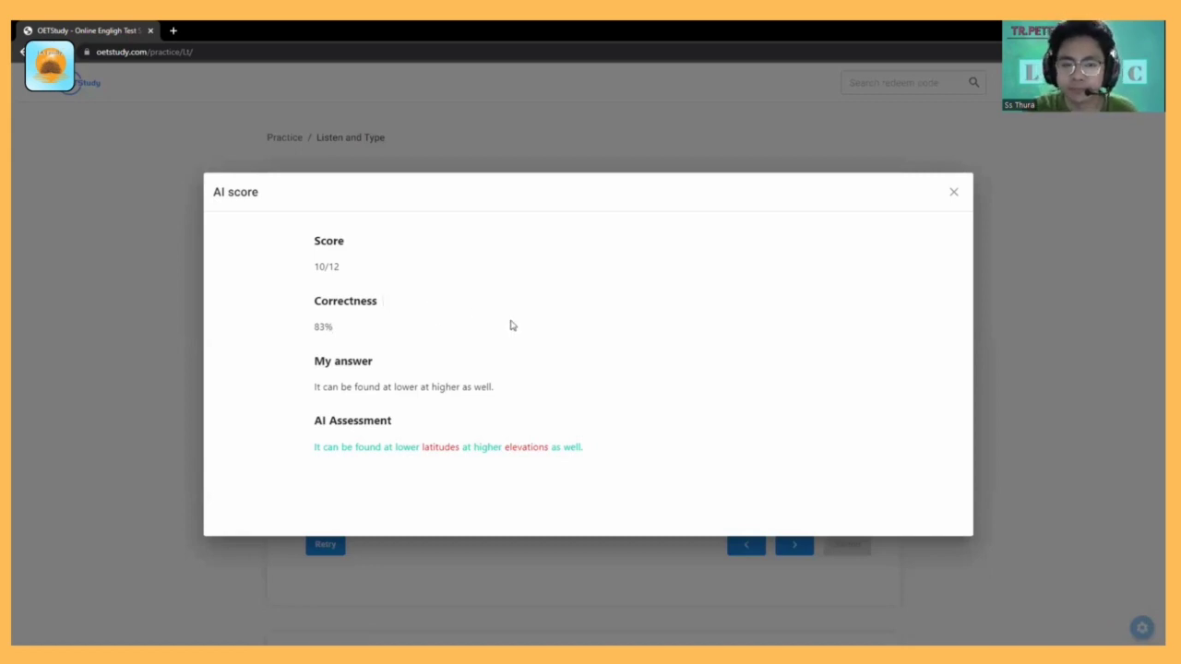
click(952, 191)
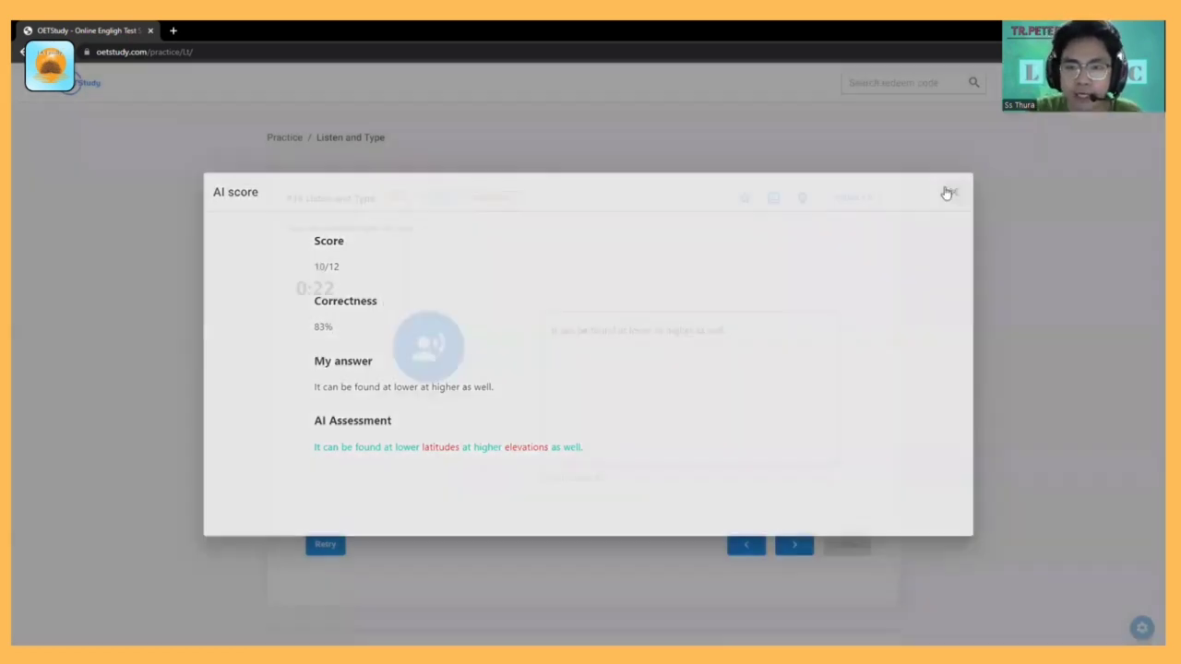